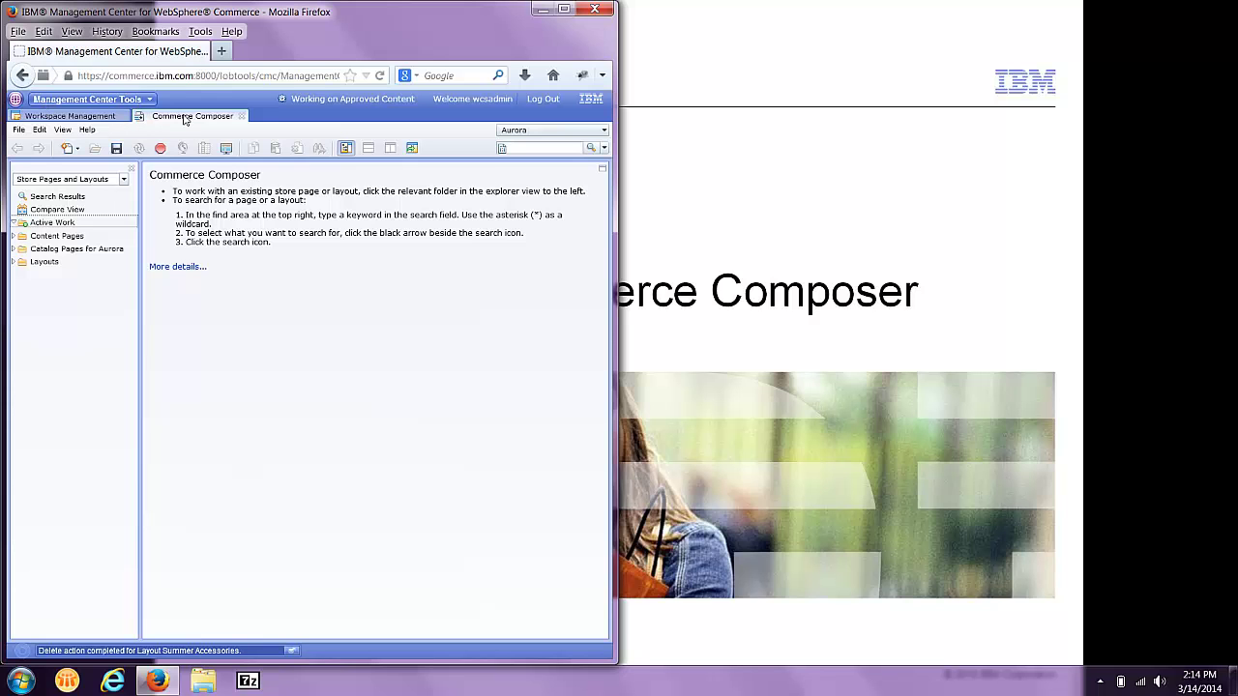
Launch the store preview for Aurora and open the men's Accessories category page under Apparel.
click(226, 149)
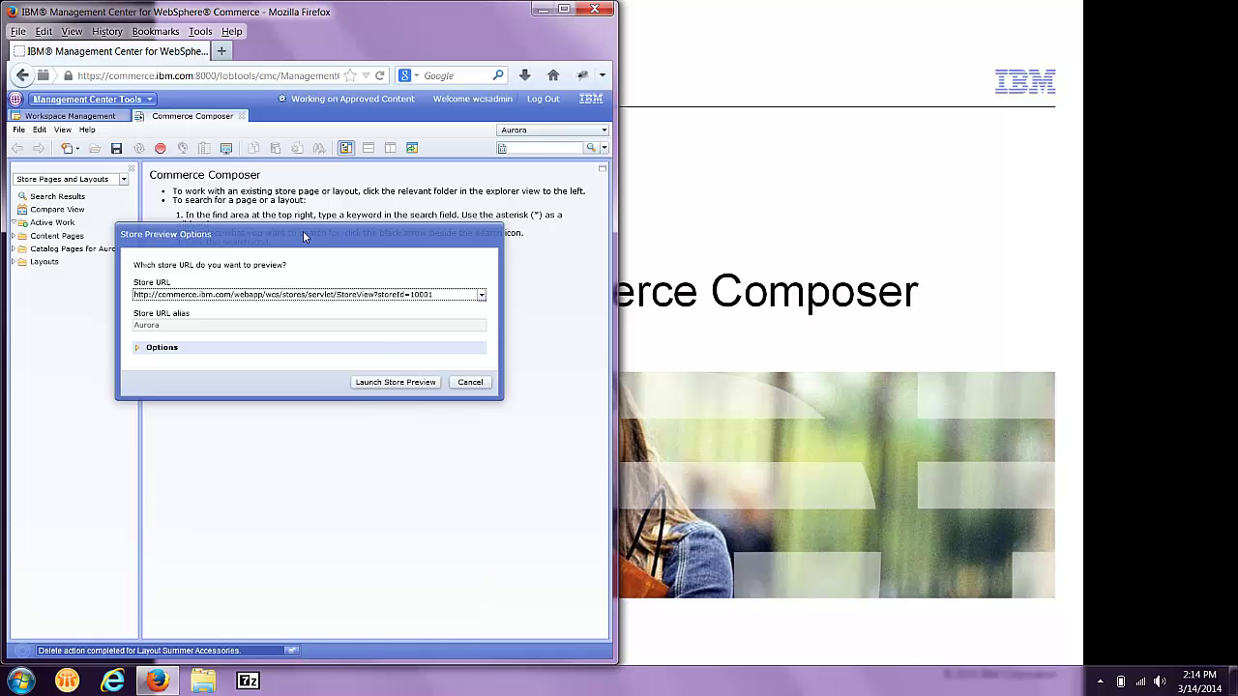
click(392, 382)
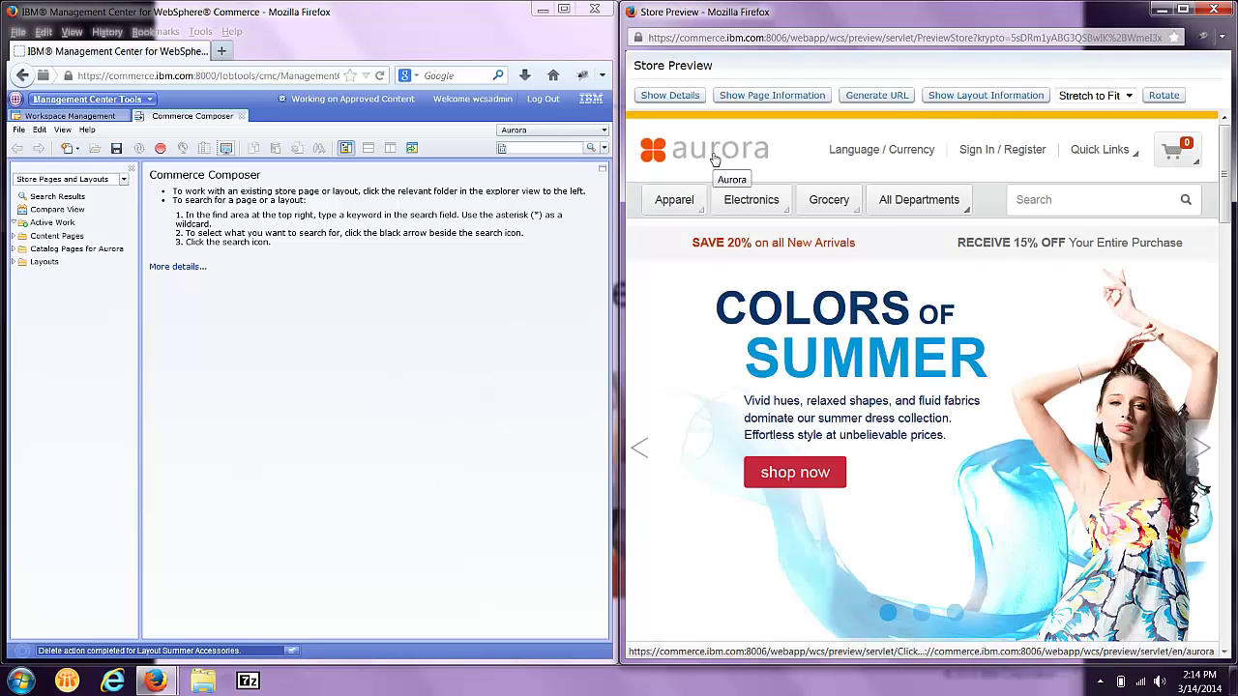
mouse_move(674, 203)
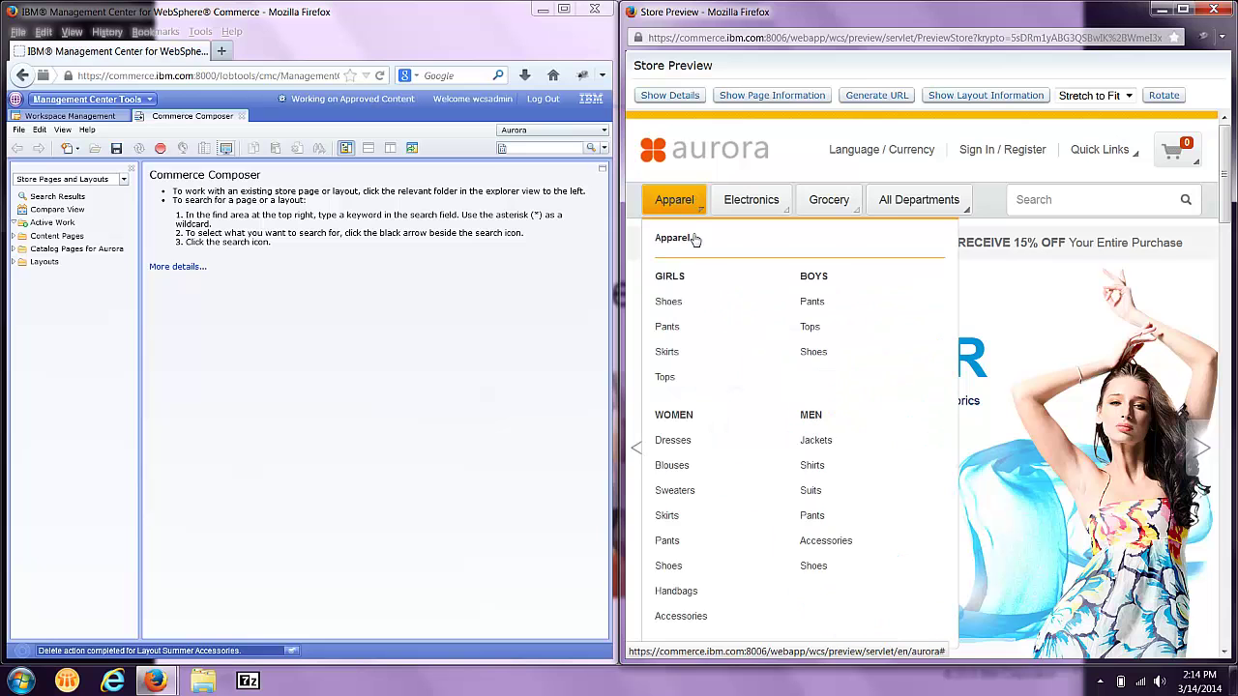
click(825, 541)
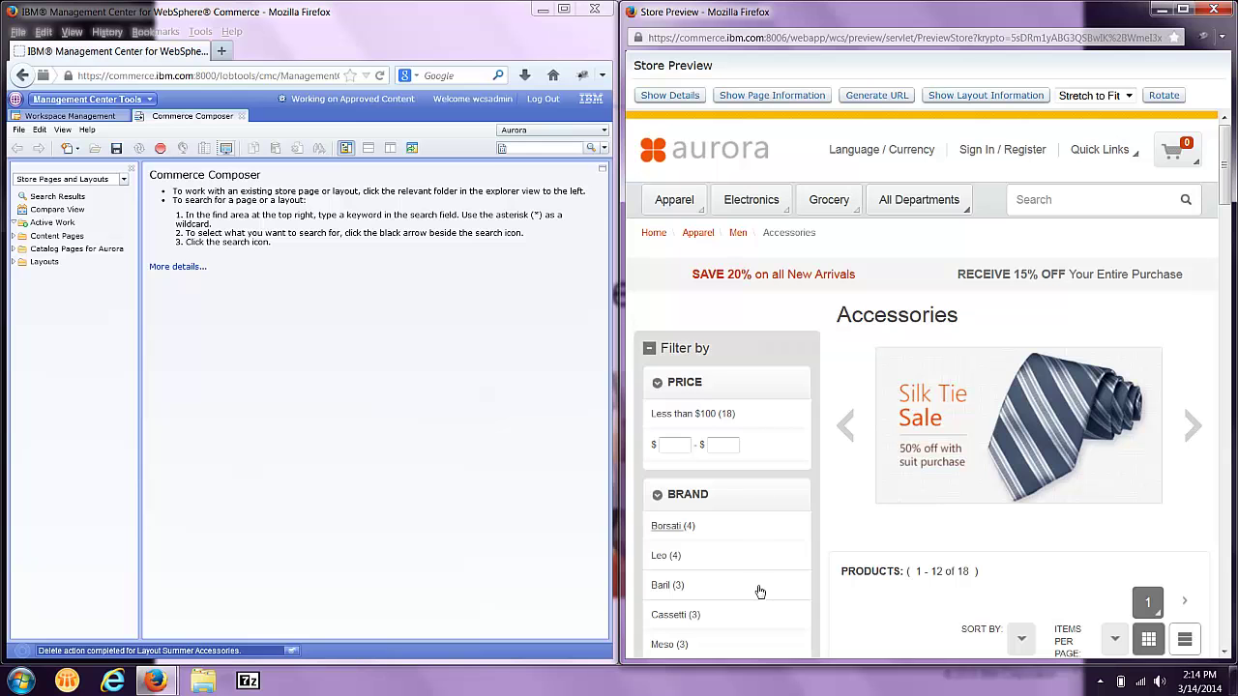
scroll(974, 329, down, 5)
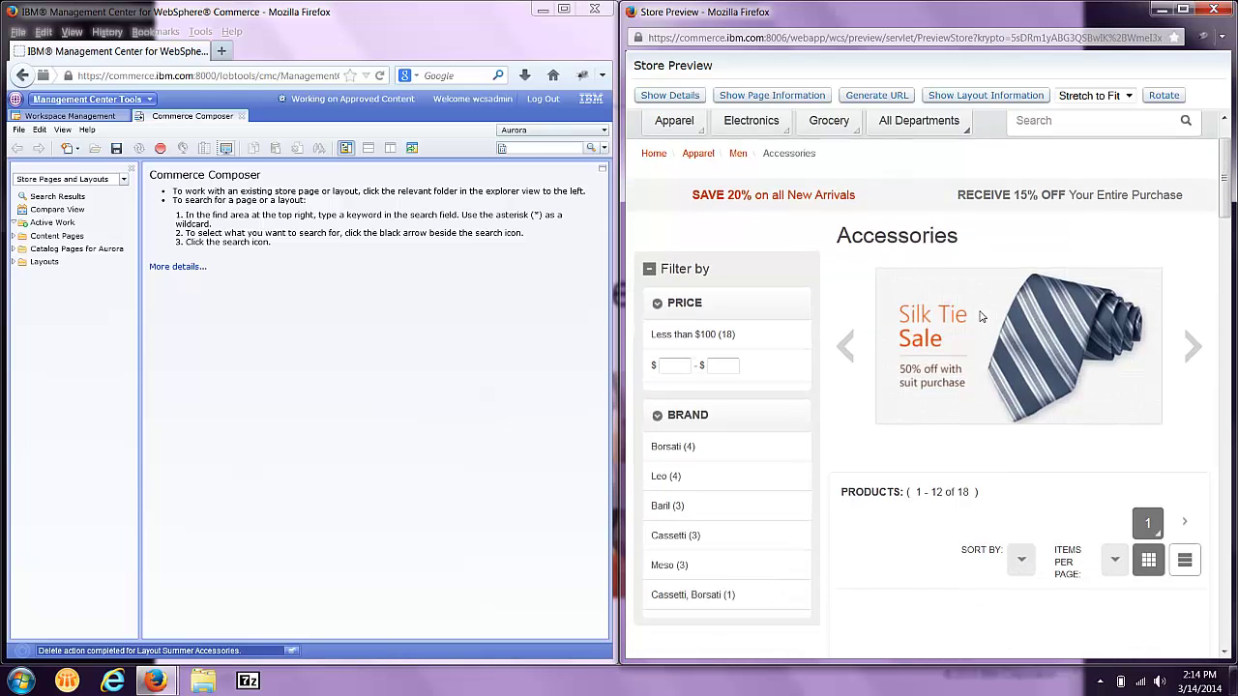
scroll(979, 316, up, 5)
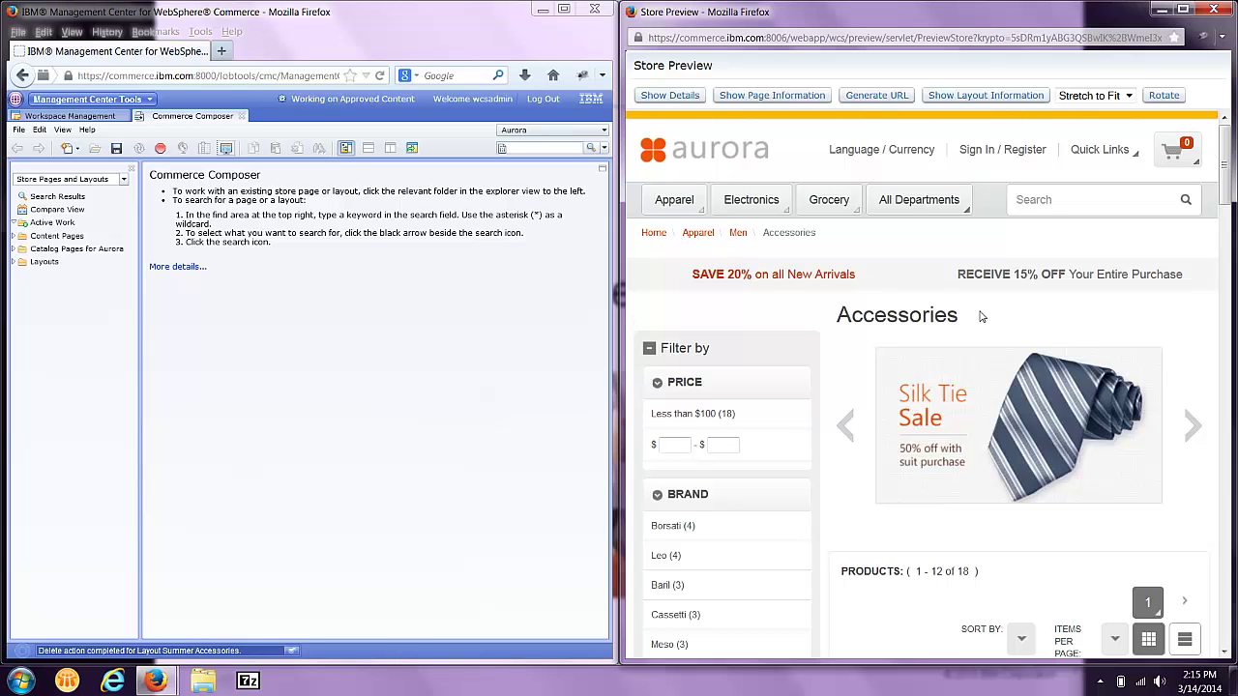
Create a layout for the Men Accessories page from the responsive "Any page, five slots, right sidebar" template and name it Summer Accessories.
click(972, 99)
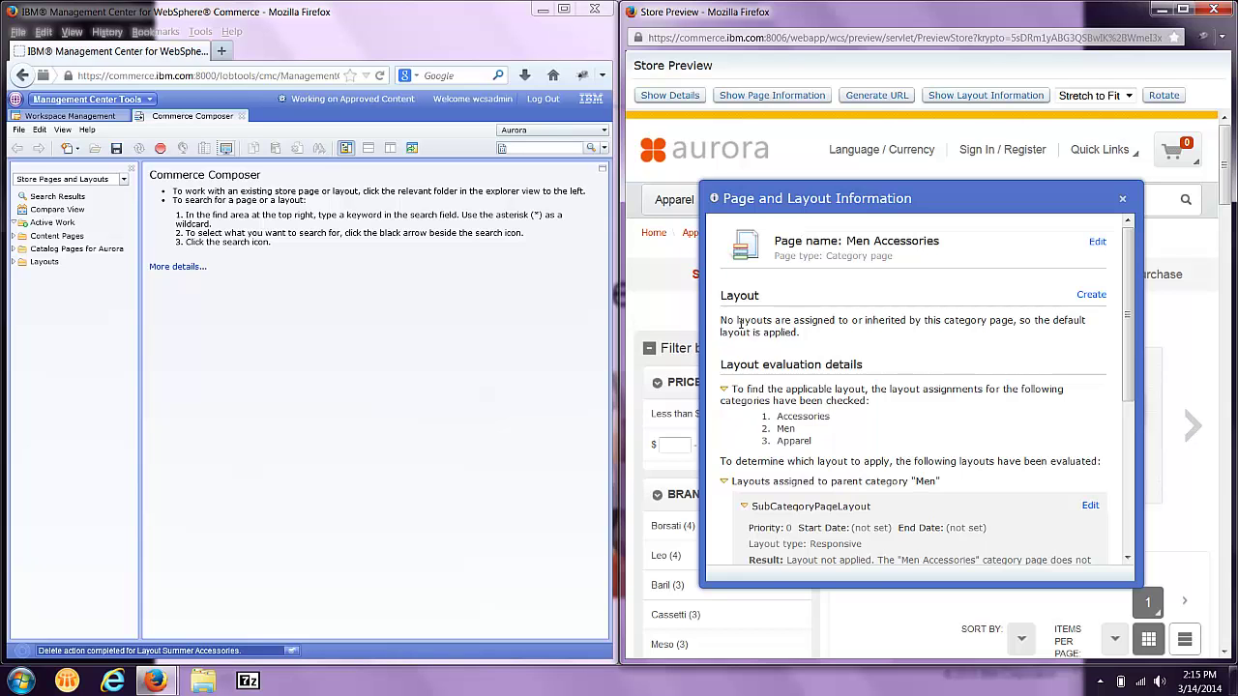
click(1091, 296)
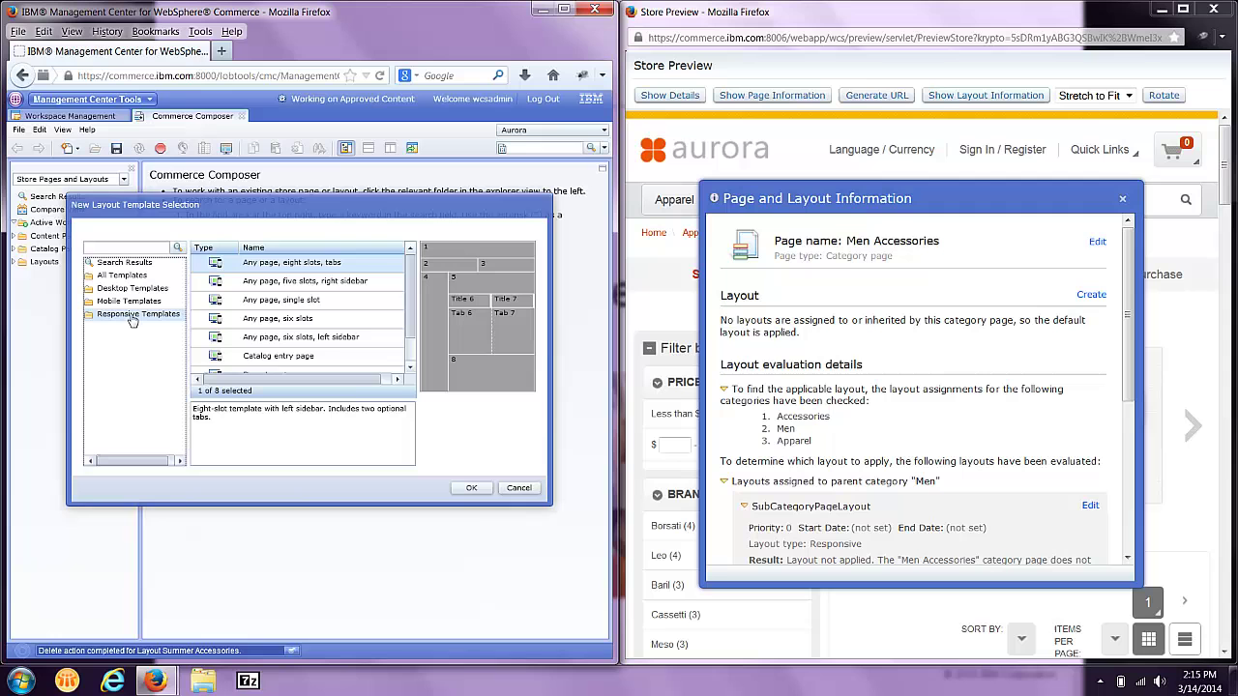
click(300, 287)
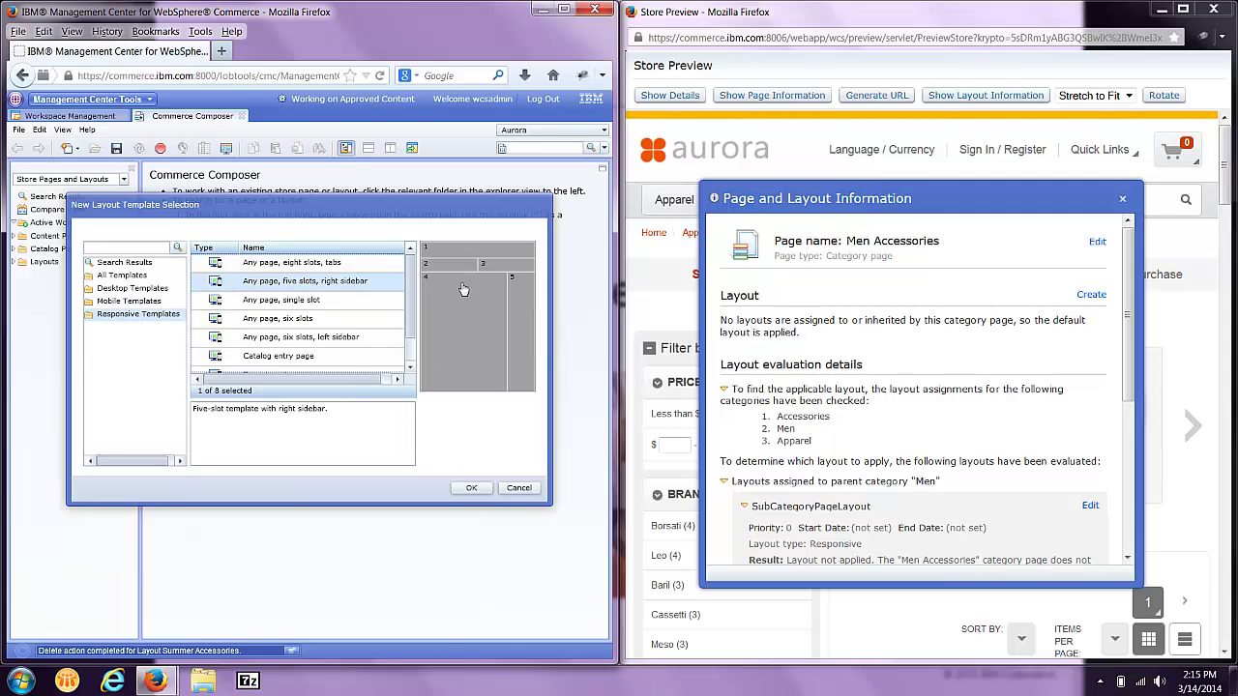
click(471, 488)
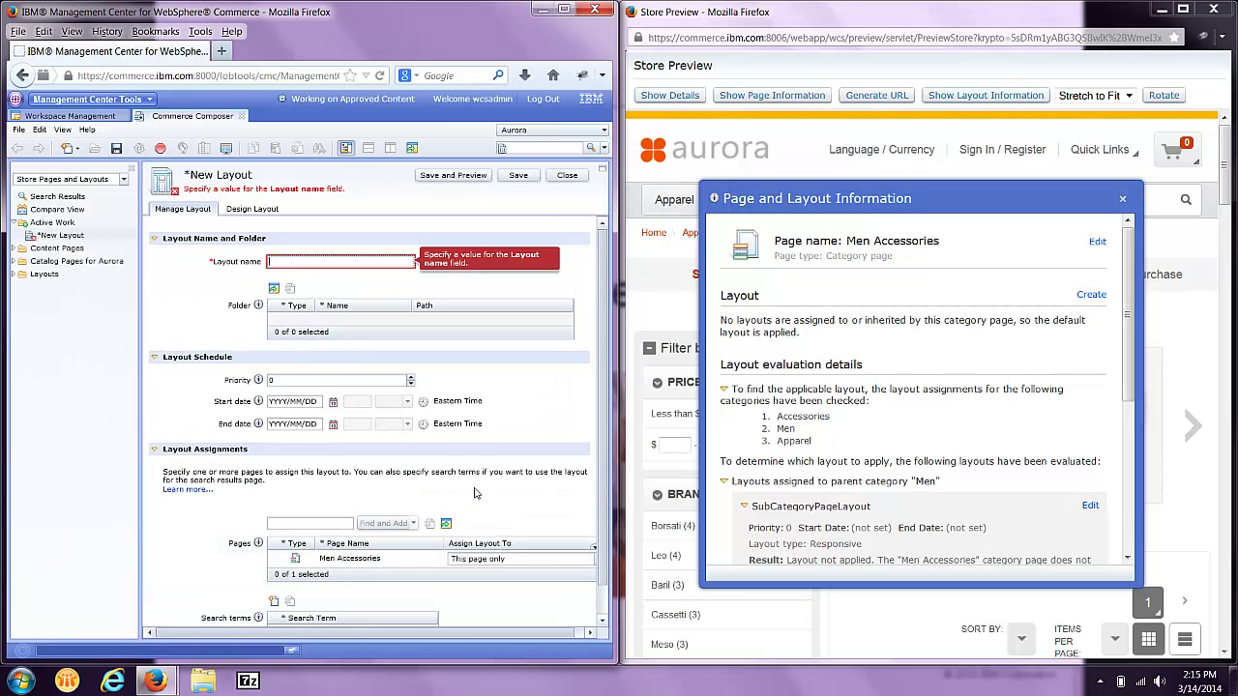
text(Summer Accessories)
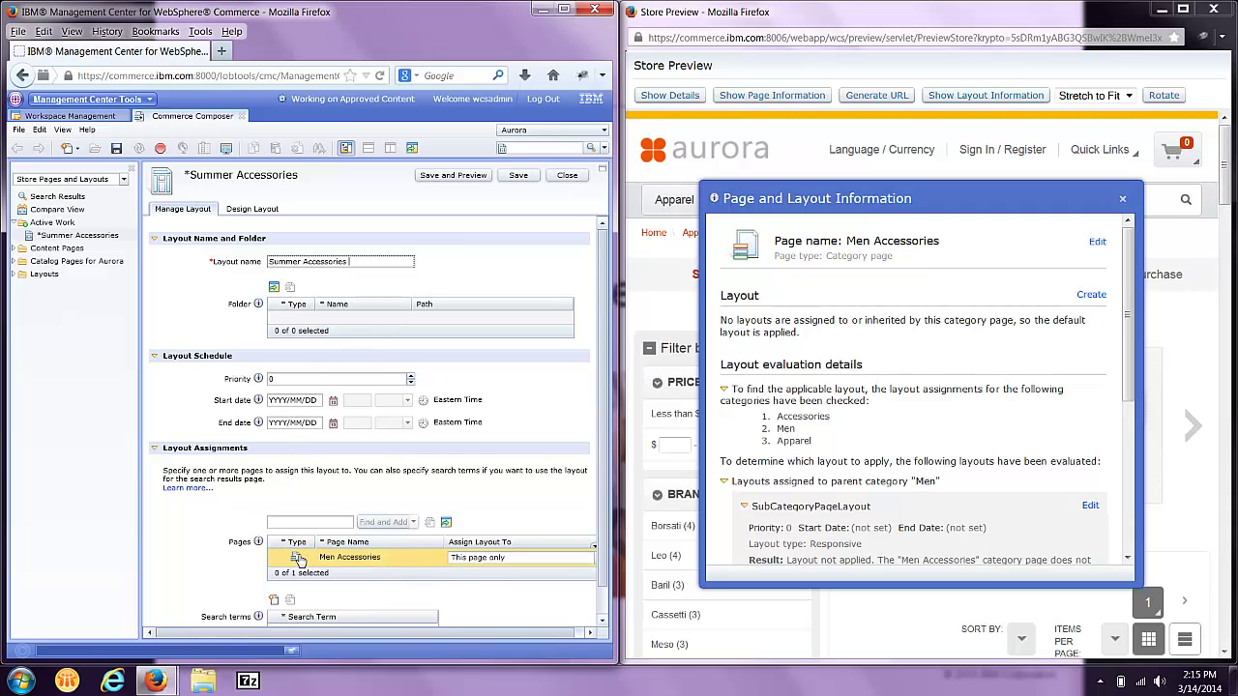
Add the Breadcrumb Trail Widget to slot 1 of the Summer Accessories layout design, and save and preview the layout.
click(250, 210)
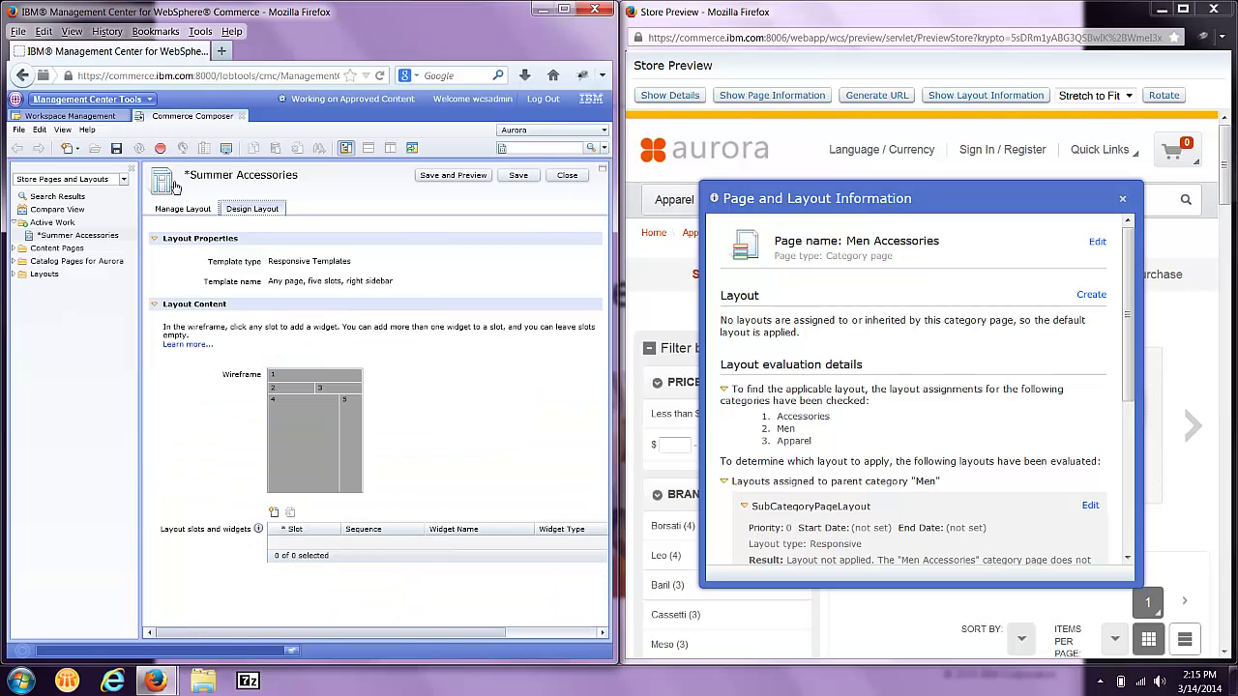
click(133, 170)
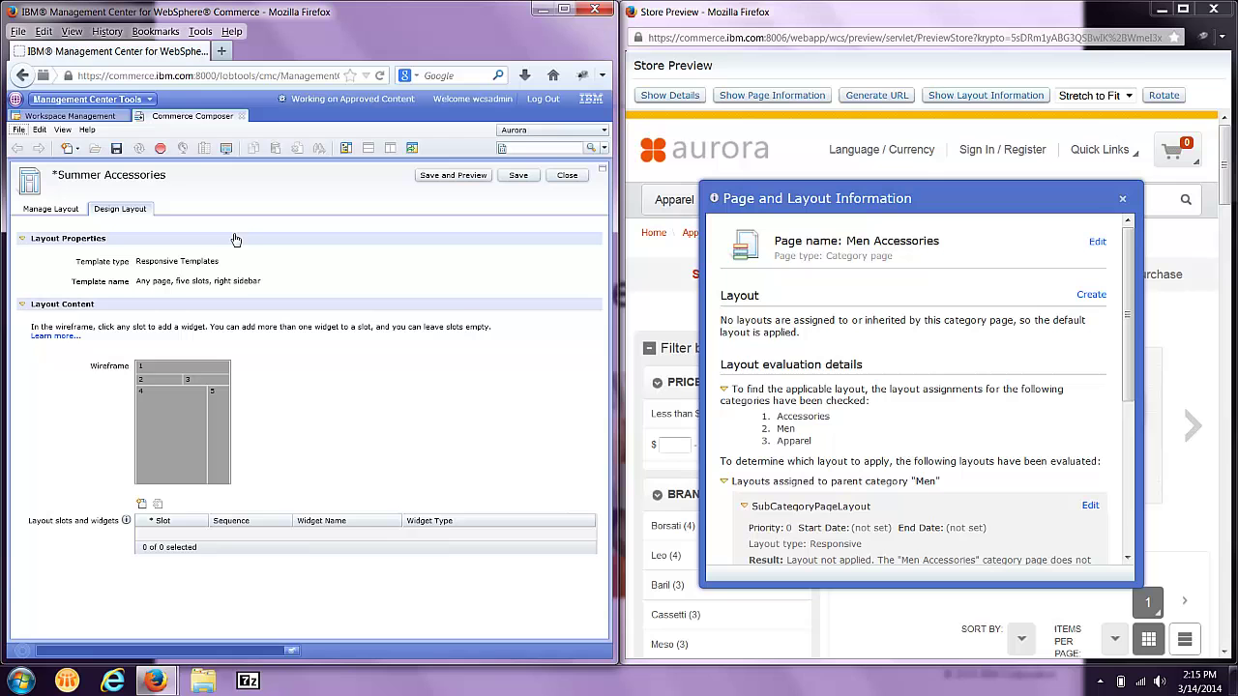
click(169, 374)
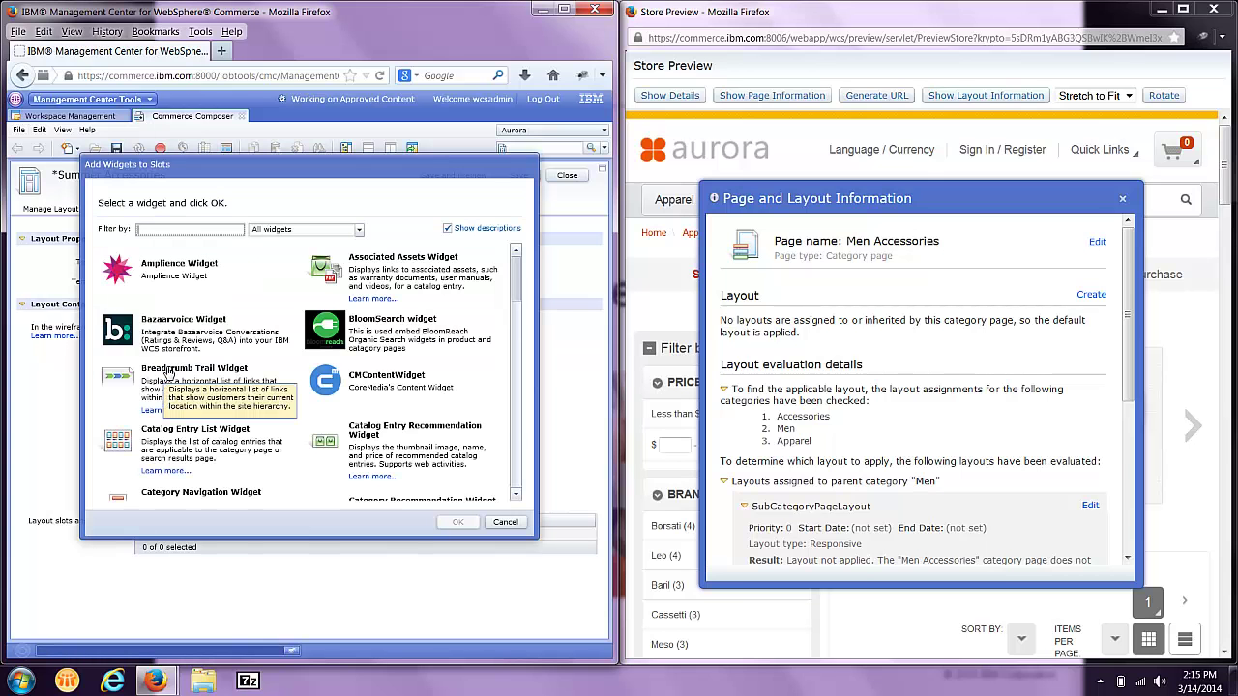
click(168, 374)
double_click(168, 373)
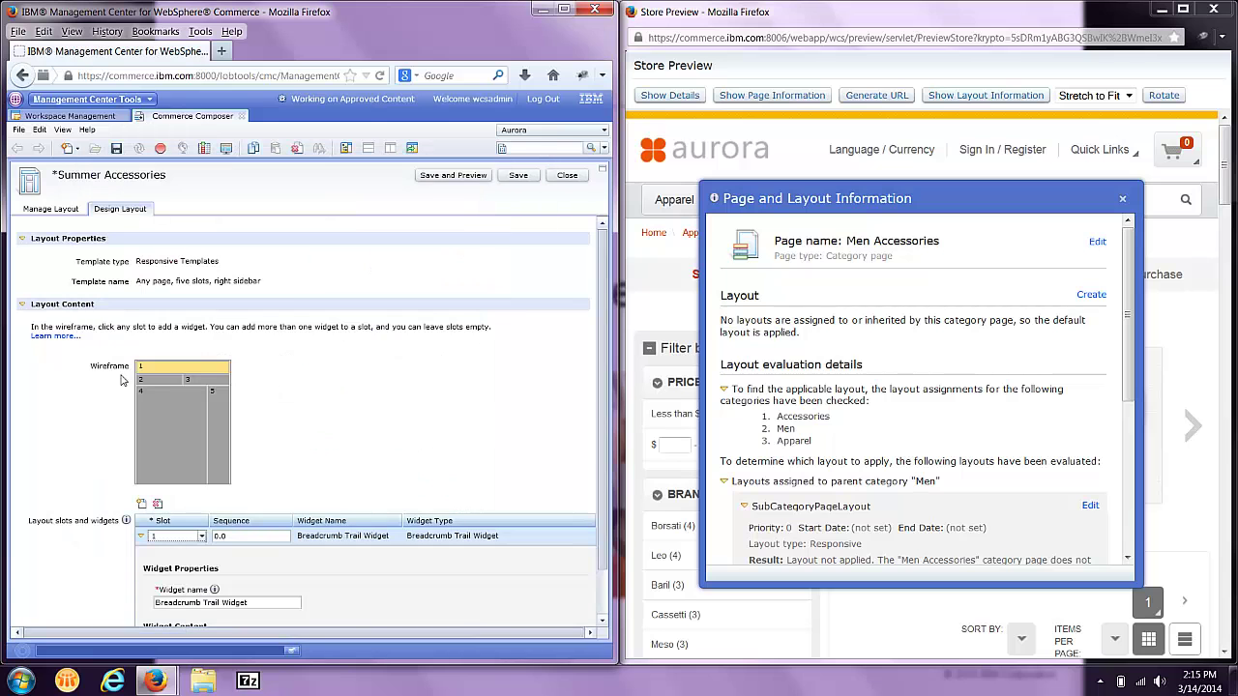
click(450, 175)
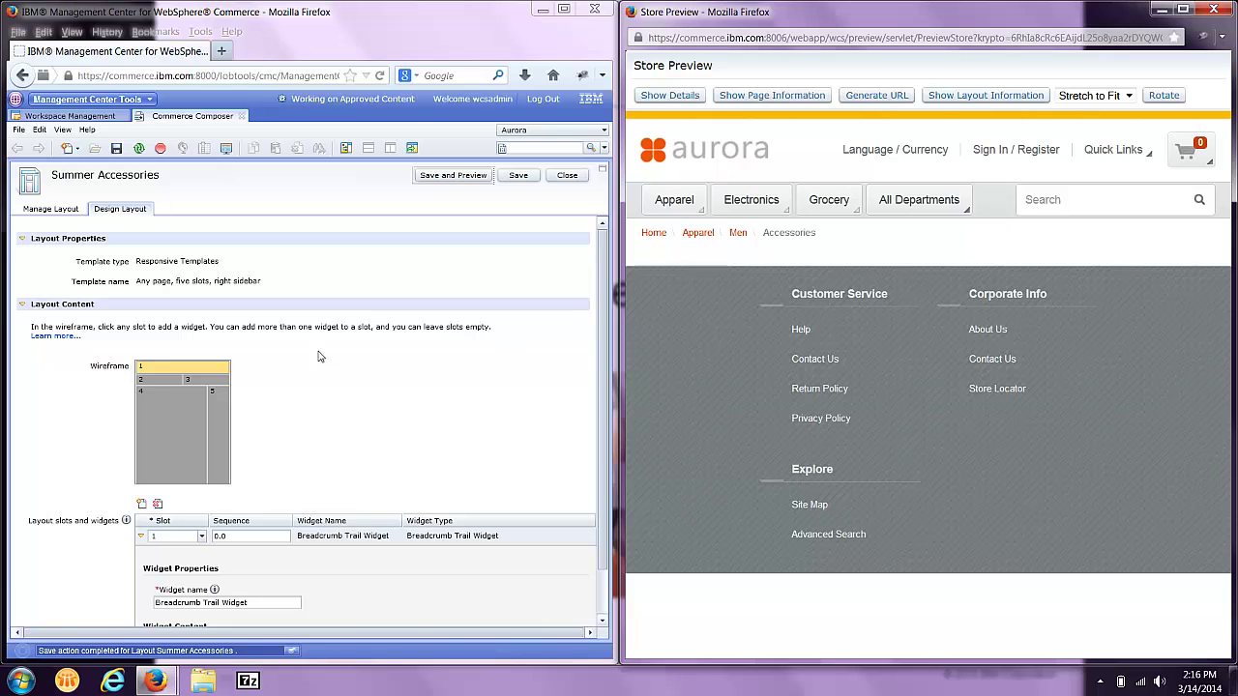
Add the Category Navigation Widget to slot 5 of the layout.
click(219, 419)
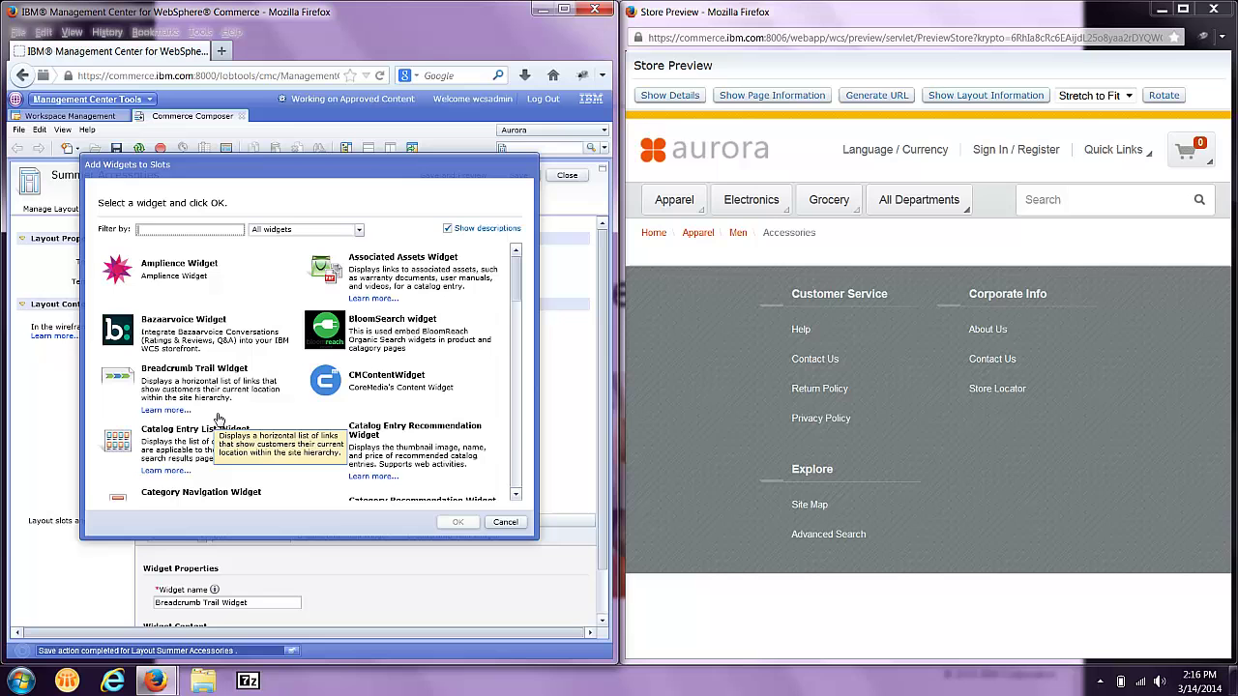
text(cate)
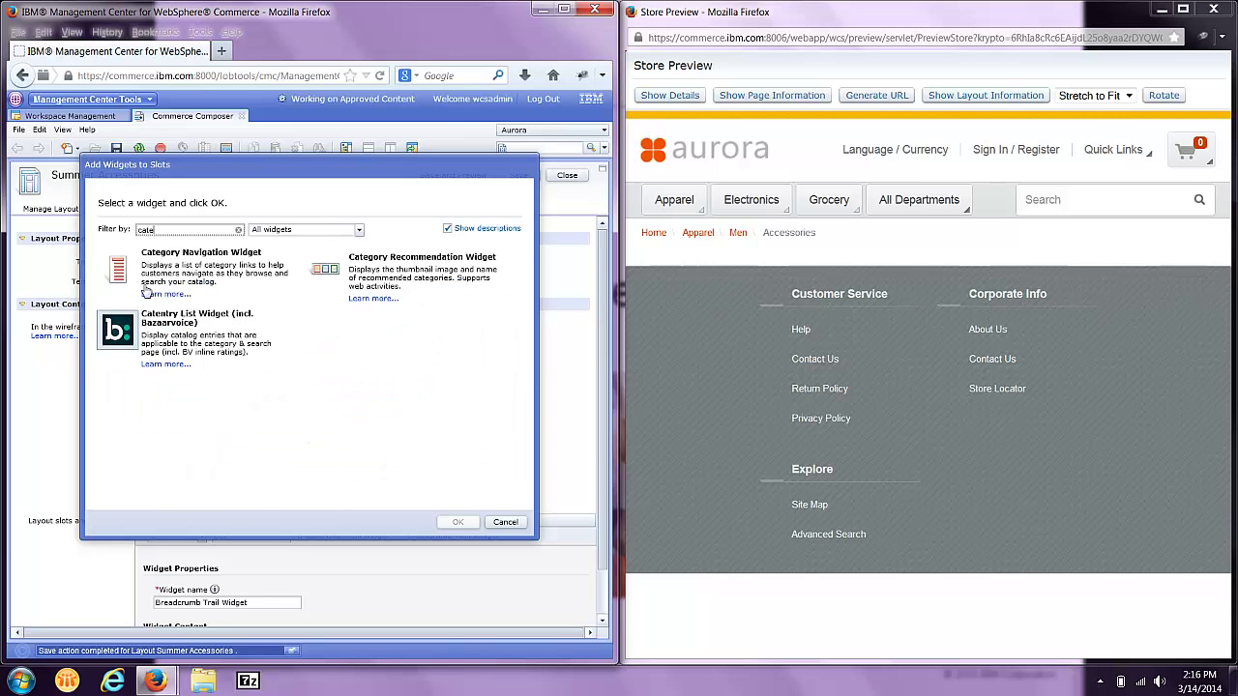
double_click(126, 271)
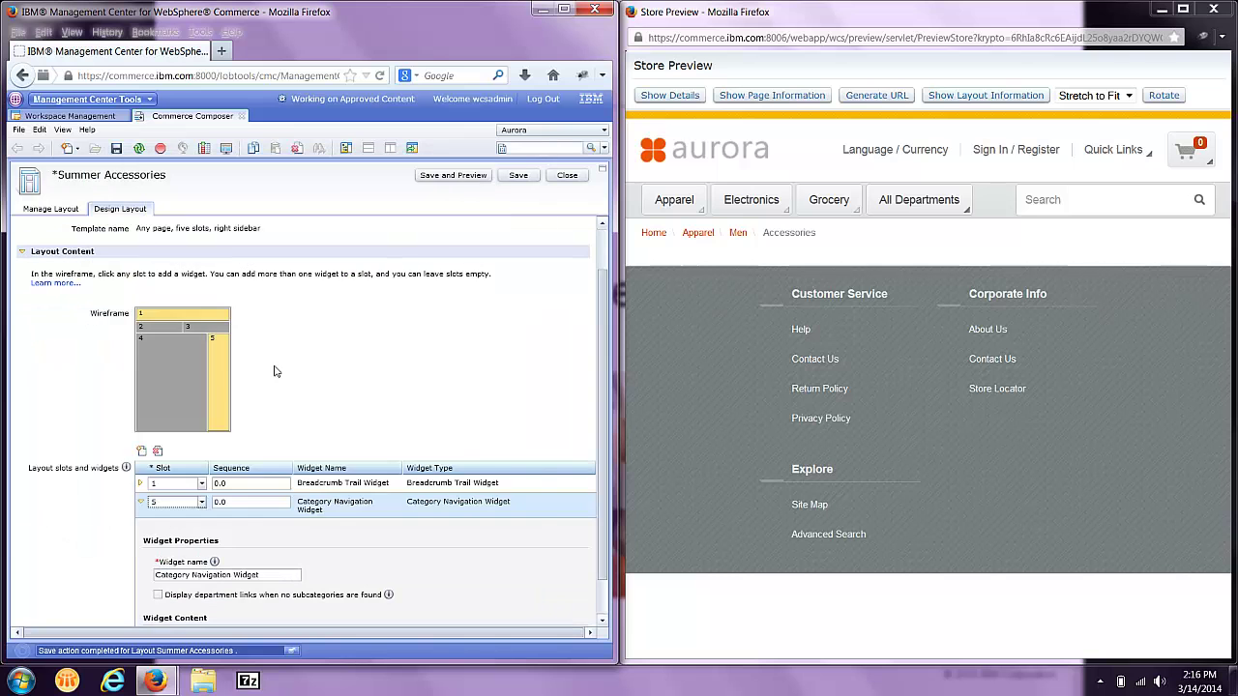
Add the Facet Navigation Widget to slot 5 and set its sequence to 2.
click(224, 387)
text(fac)
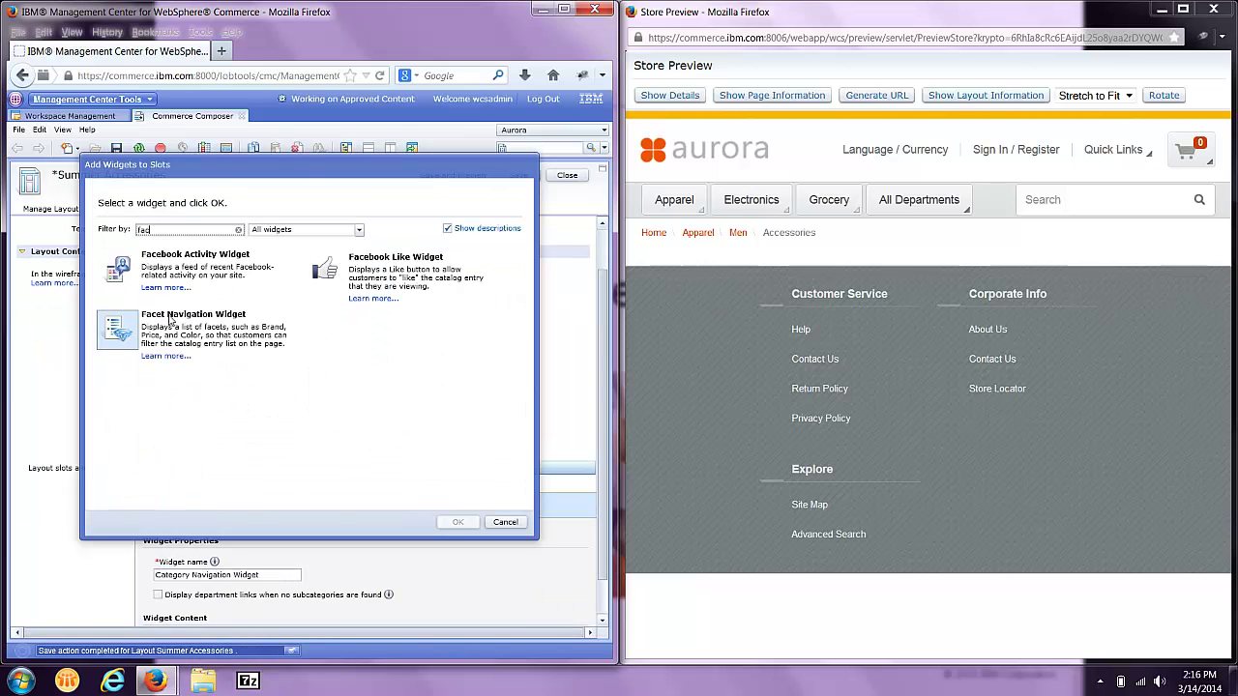
double_click(164, 333)
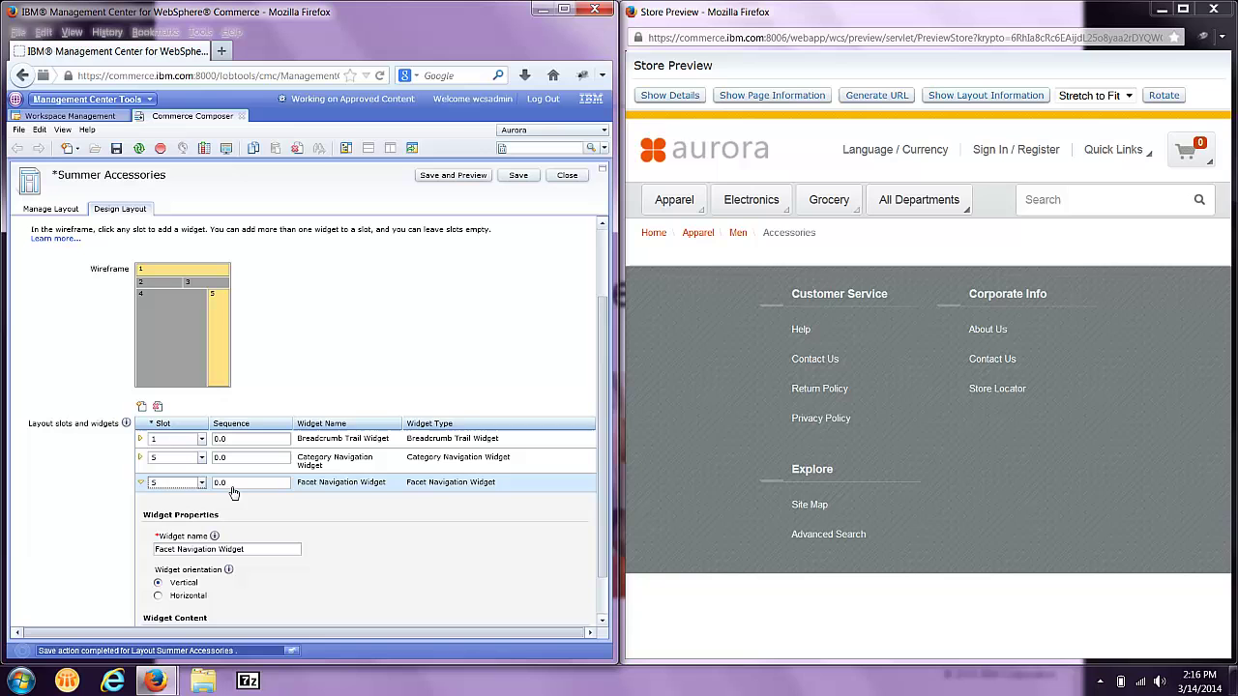
click(236, 482)
text(2)
Add the Heading Widget to slot 4 of the layout.
click(189, 319)
text(head)
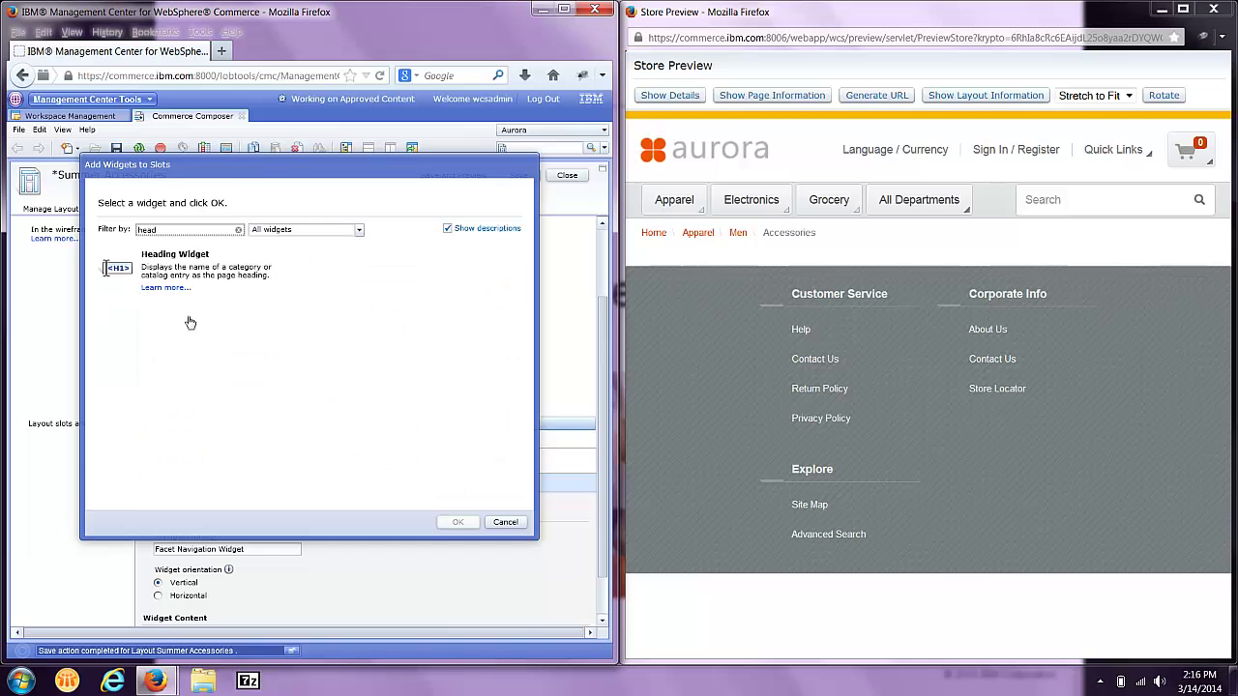
double_click(117, 268)
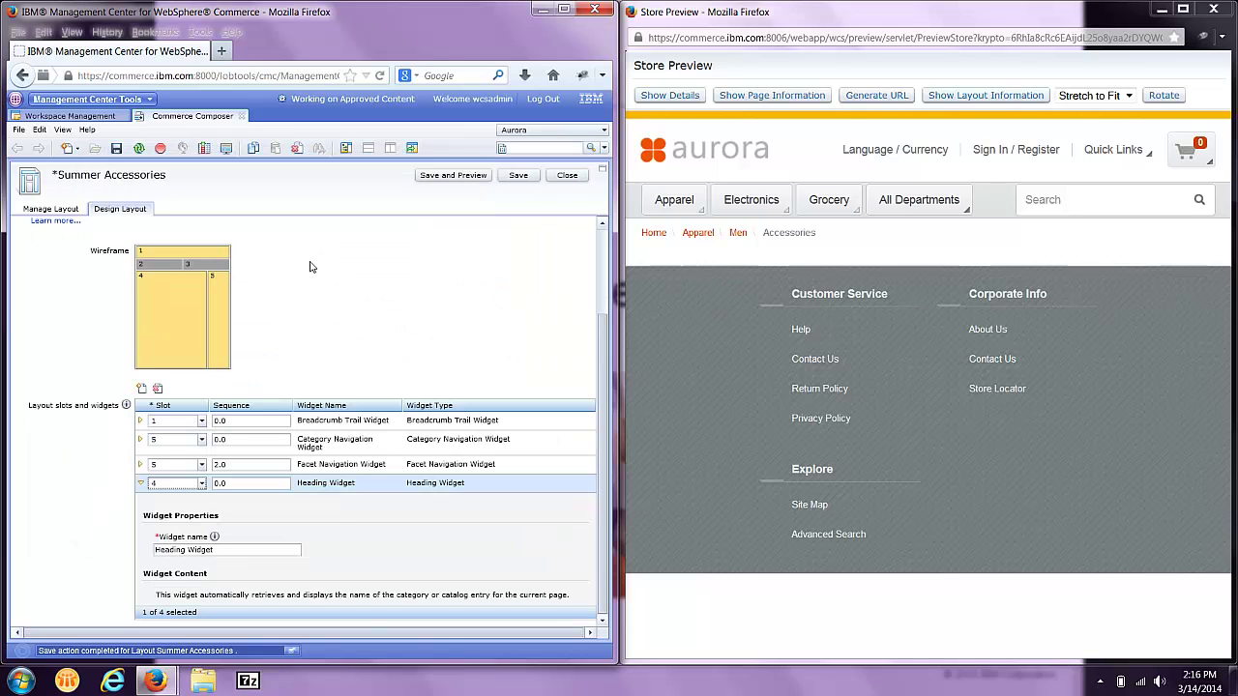
Add the Catentry List Widget (incl. Bazaarvoice) to slot 4 with sequence 2, and save and preview the layout.
click(180, 331)
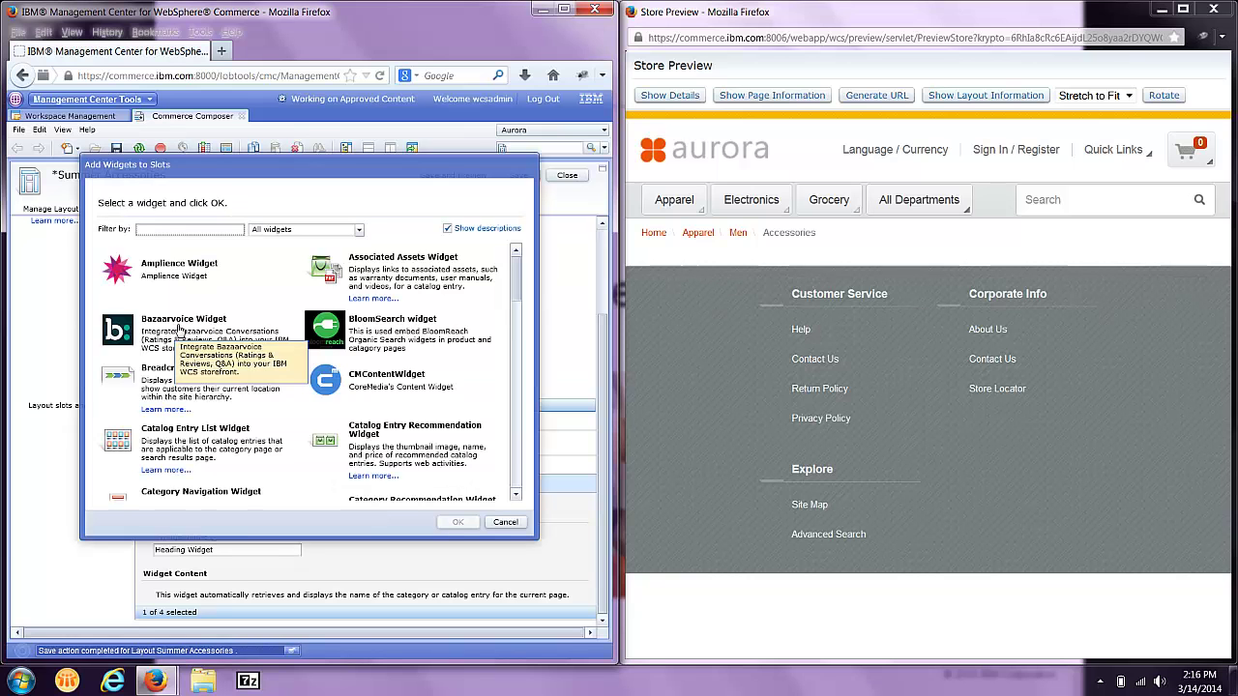
text(list)
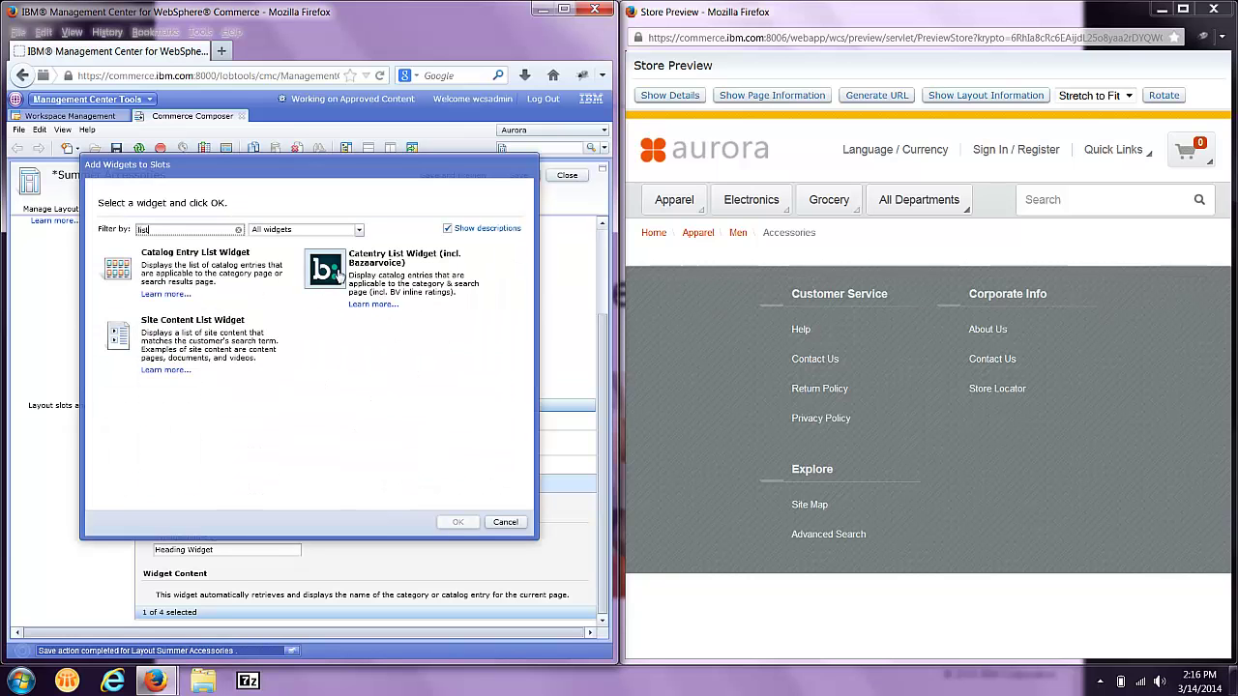
click(334, 277)
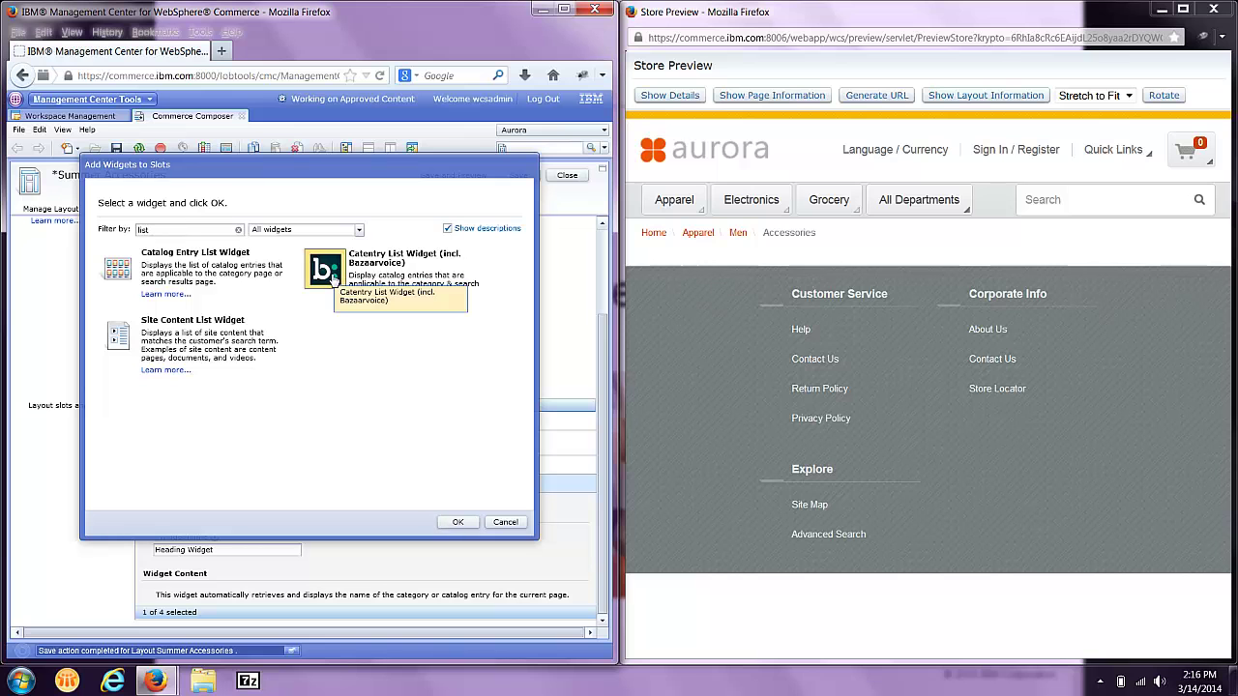
double_click(331, 277)
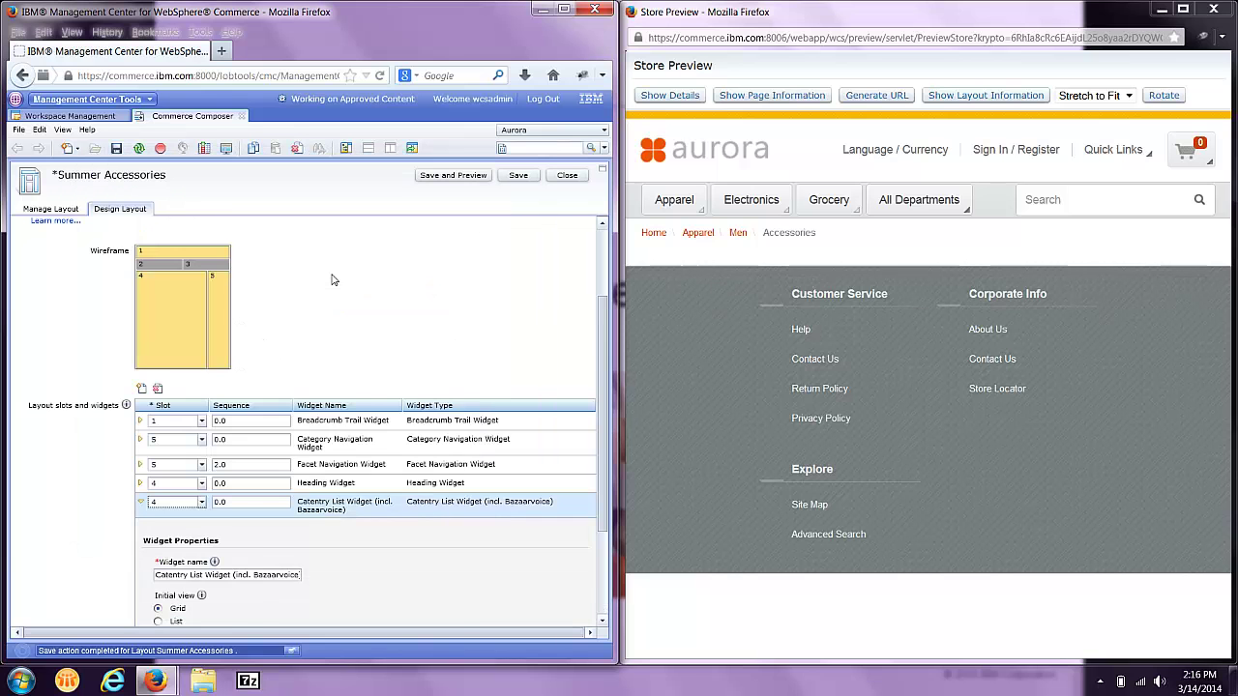
scroll(332, 279, down, 2)
click(243, 400)
text(2)
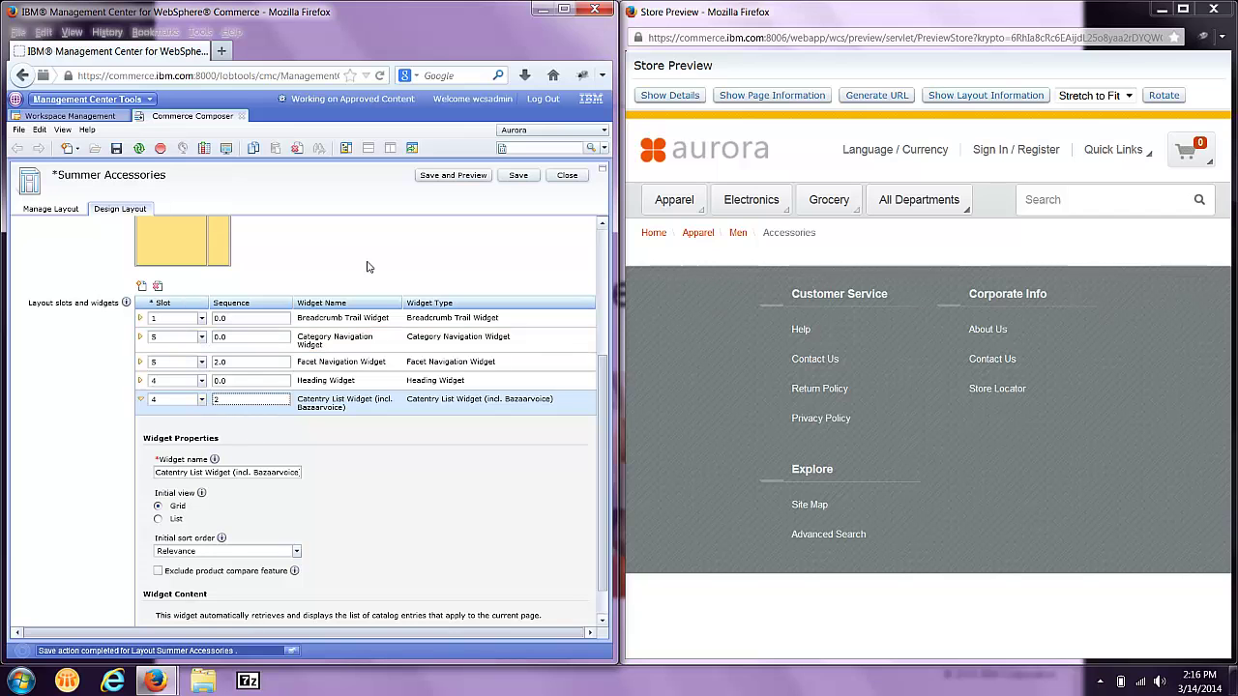
click(455, 178)
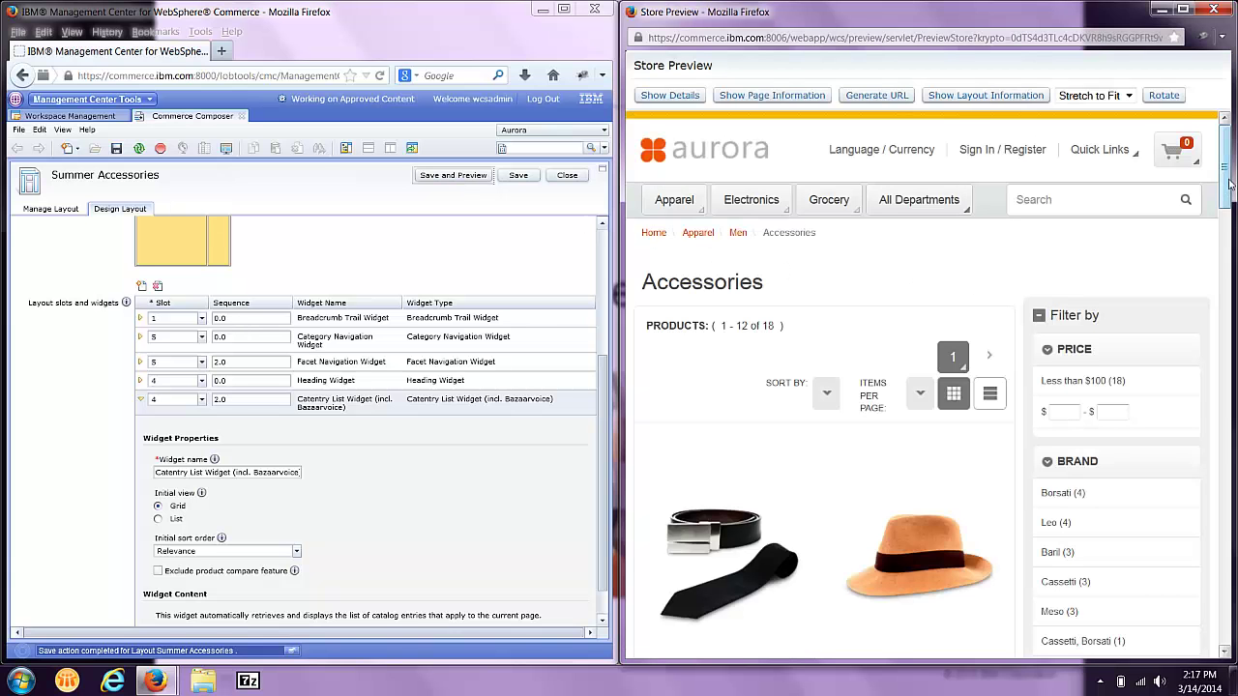
mouse_move(1229, 186)
mouse_down()
mouse_move(1225, 310)
mouse_move(1228, 193)
mouse_up()
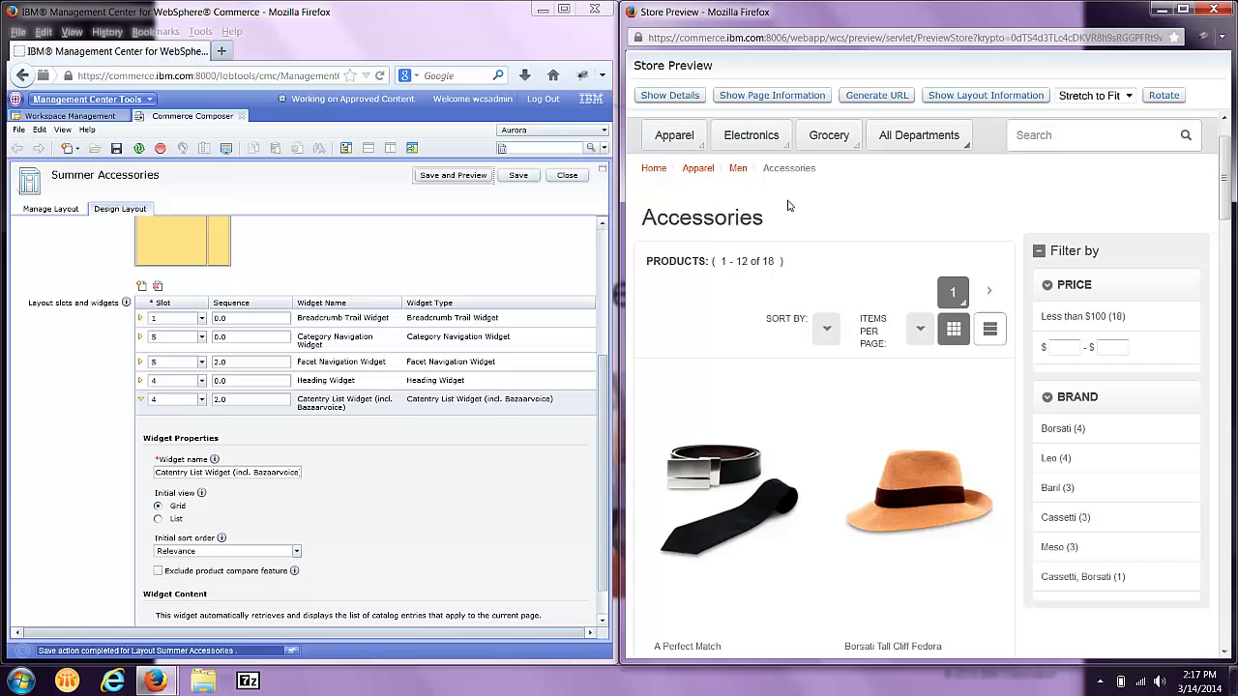
scroll(793, 207, up, 1)
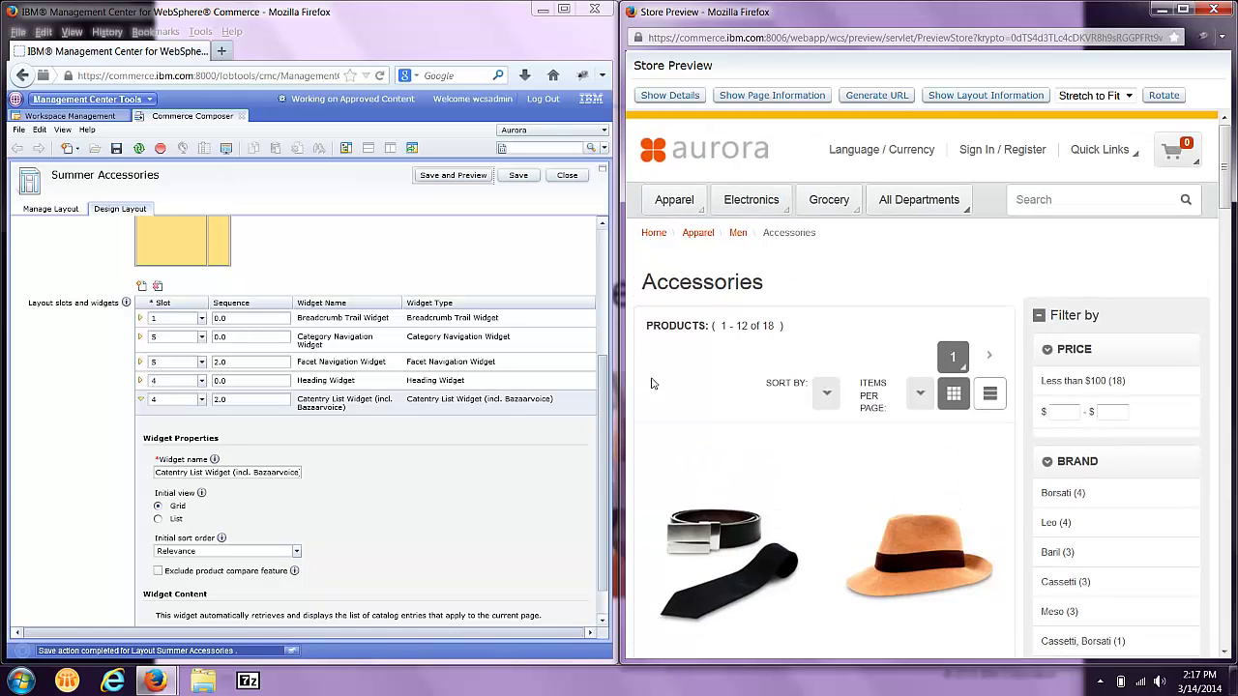
Enable adding content to the list in the Catentry List Widget and add the content grid-content-hat.
scroll(601, 387, down, 1)
scroll(601, 387, down, 1)
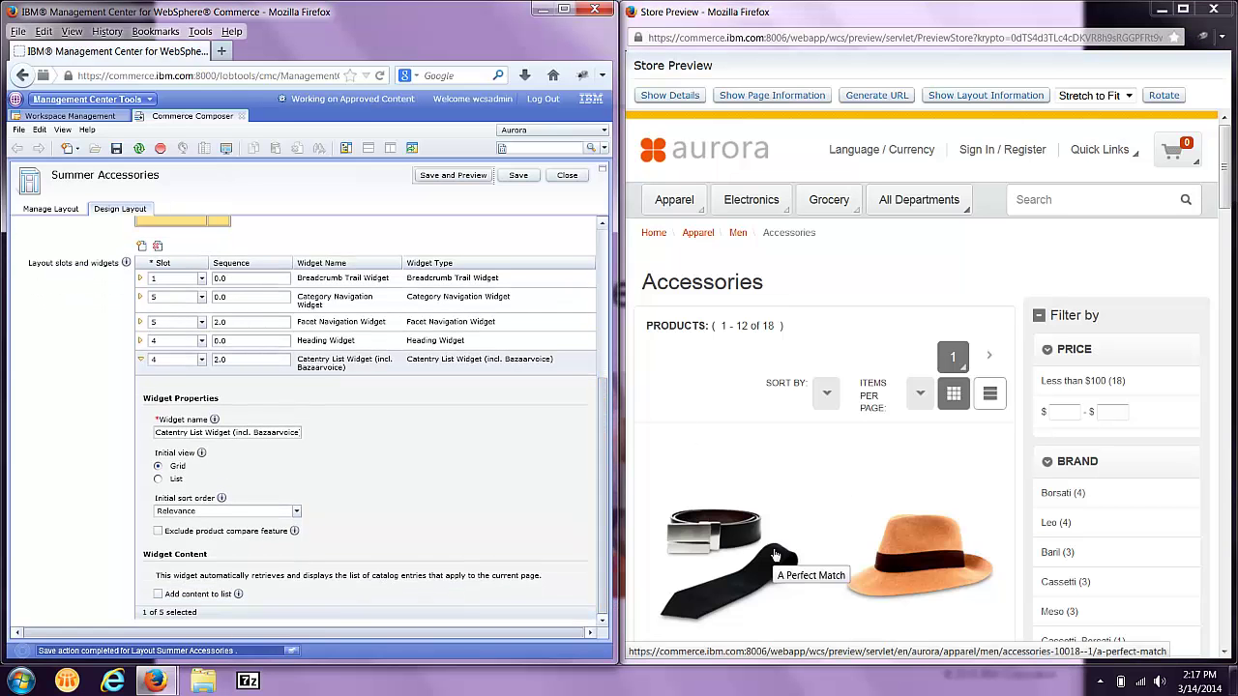
click(159, 595)
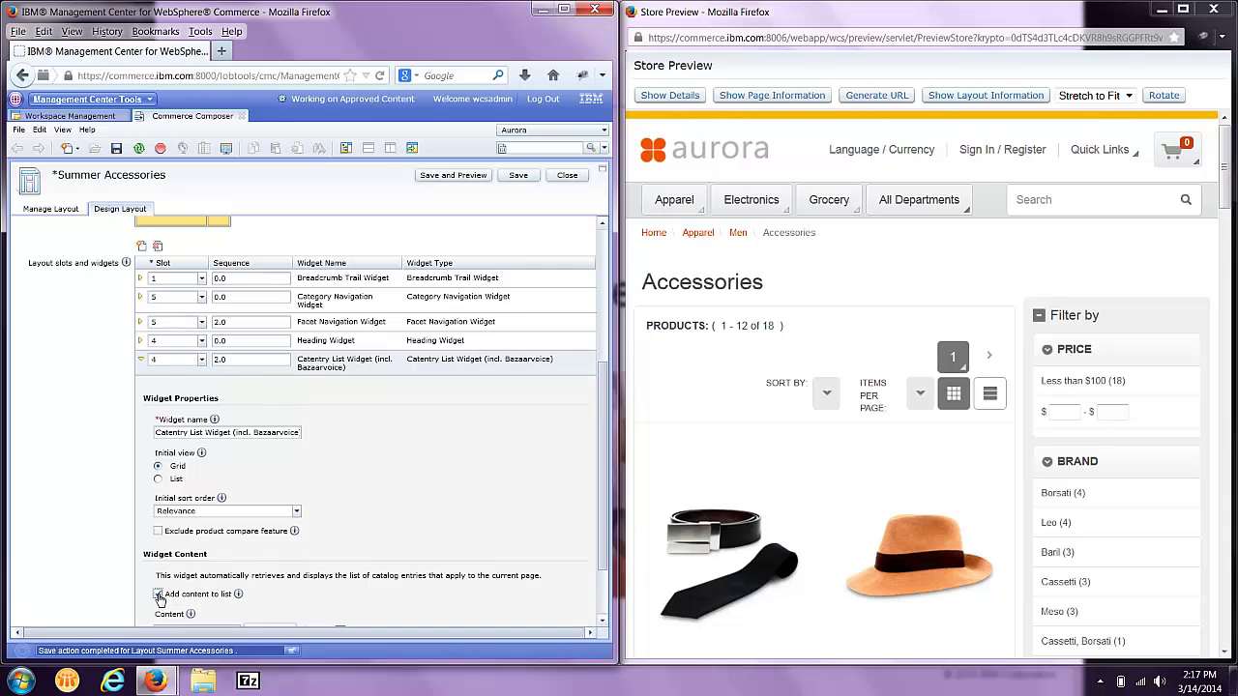
scroll(242, 561, down, 3)
click(203, 546)
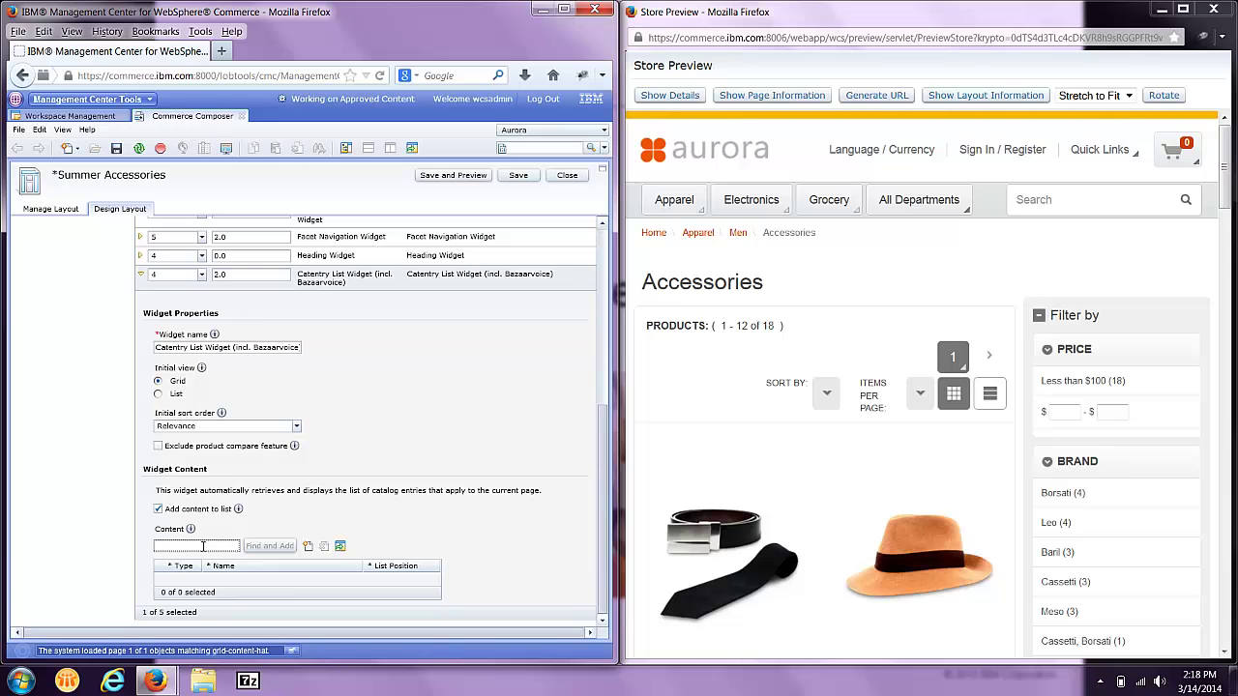
text(grid-content-hat)
key(Return)
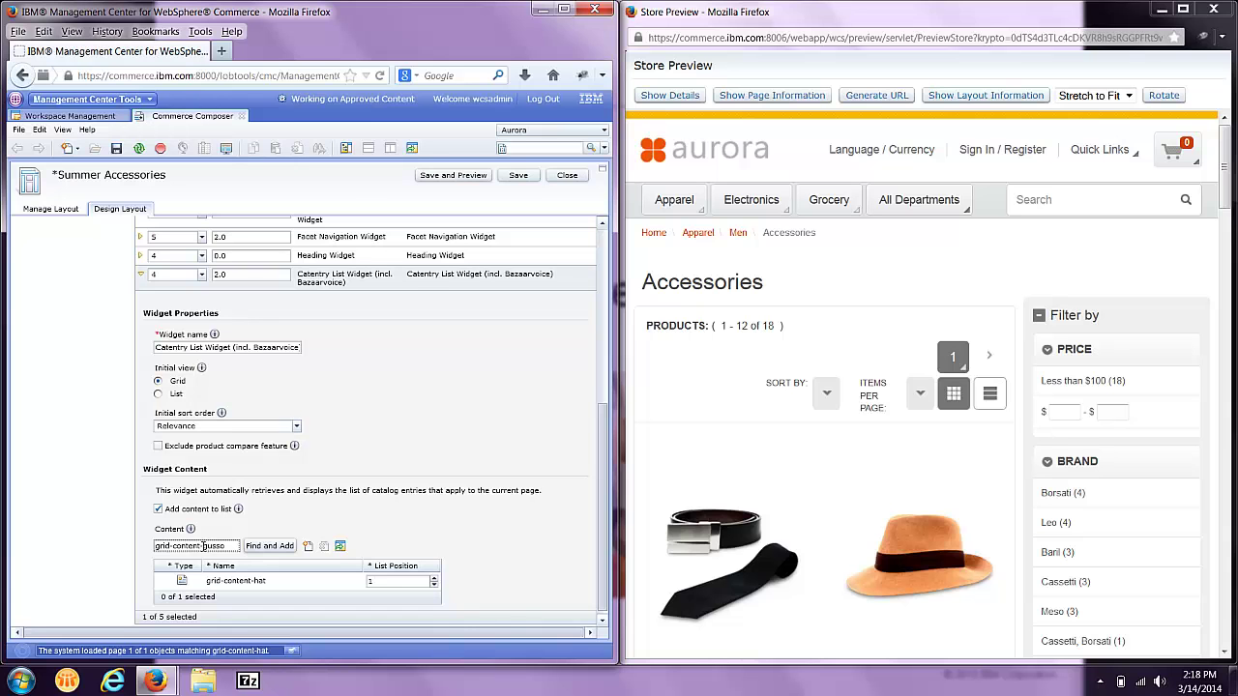
Add the content grid-content-gusso to the Catentry List Widget, and set list positions 2 for grid-content-hat and 5 for grid-content-gusso.
key(Return)
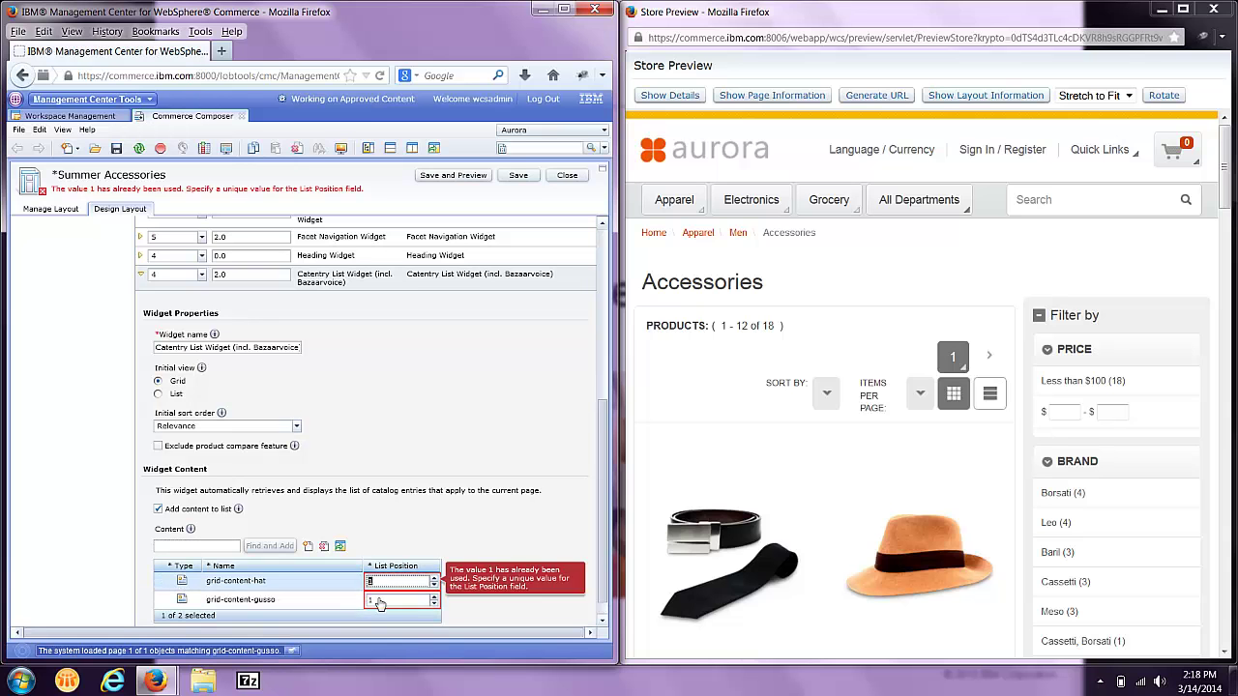
text(2)
click(379, 601)
text(5)
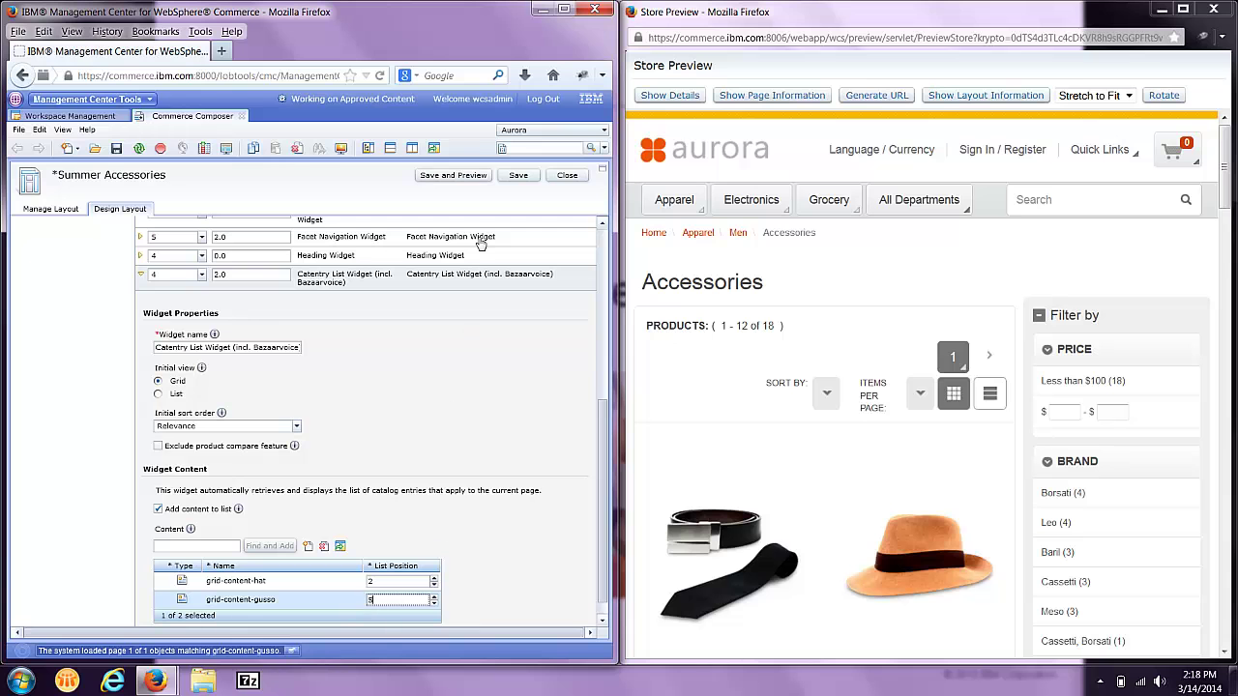
Save and preview the layout, and check where the hat and Gusso content appear in the product grid.
click(466, 177)
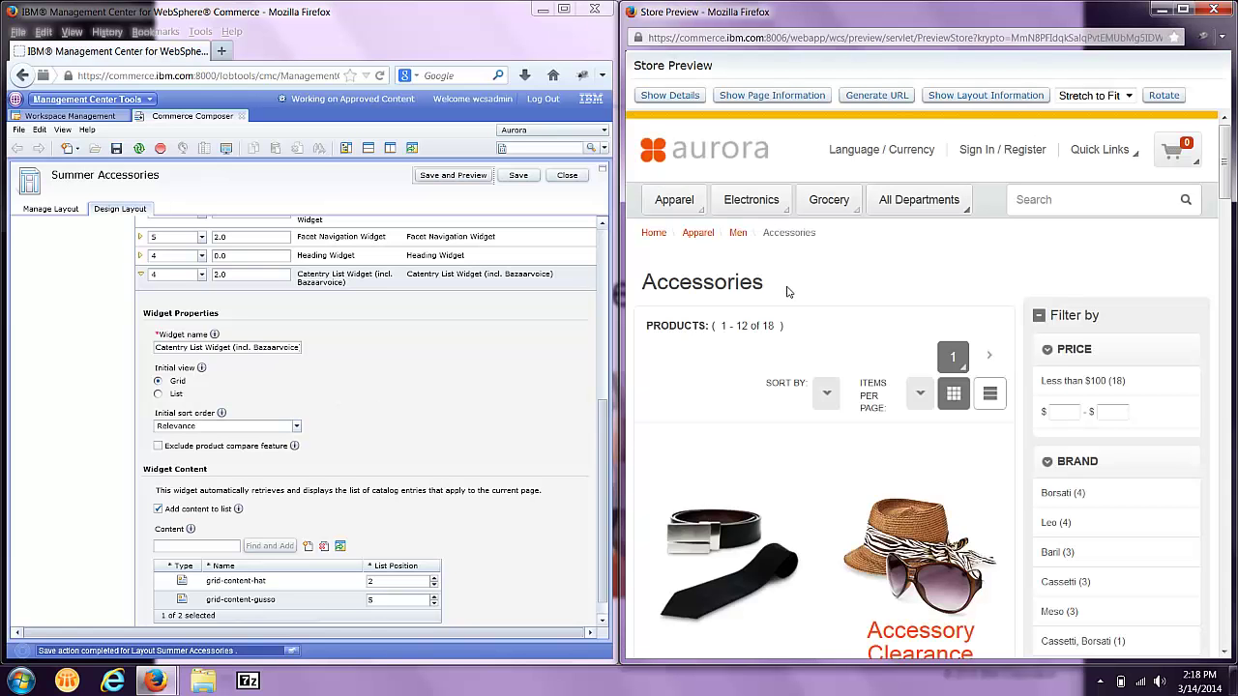
scroll(789, 291, down, 3)
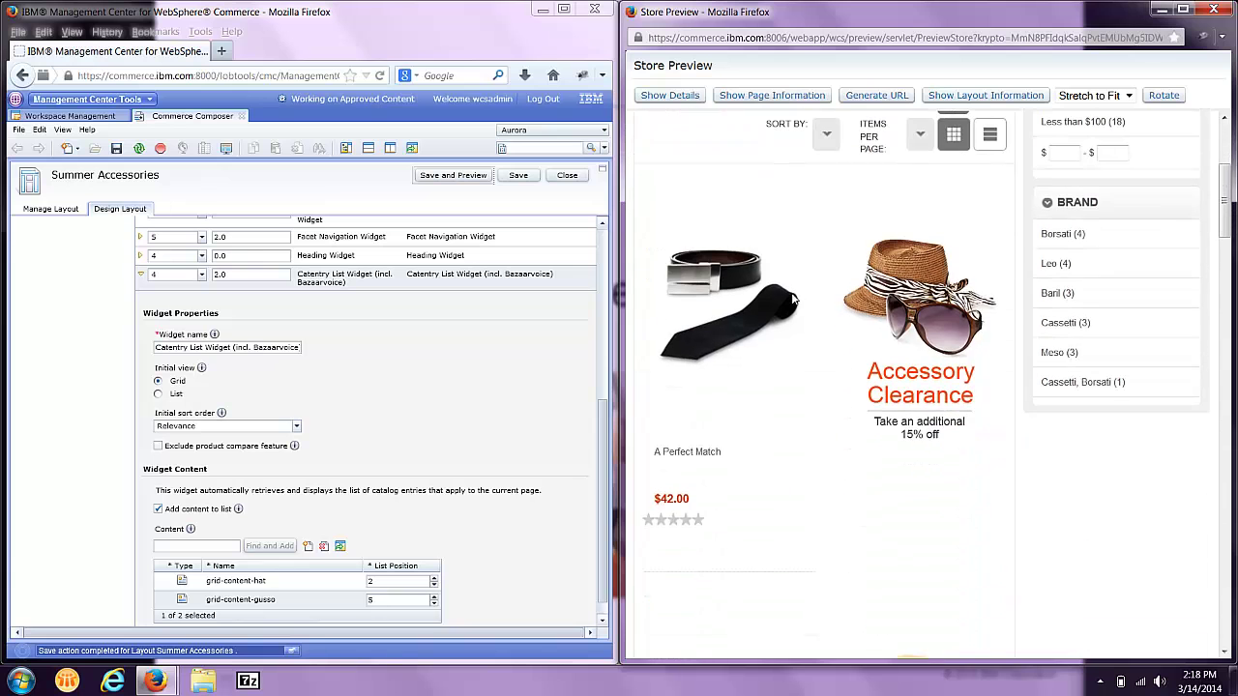
scroll(828, 426, down, 7)
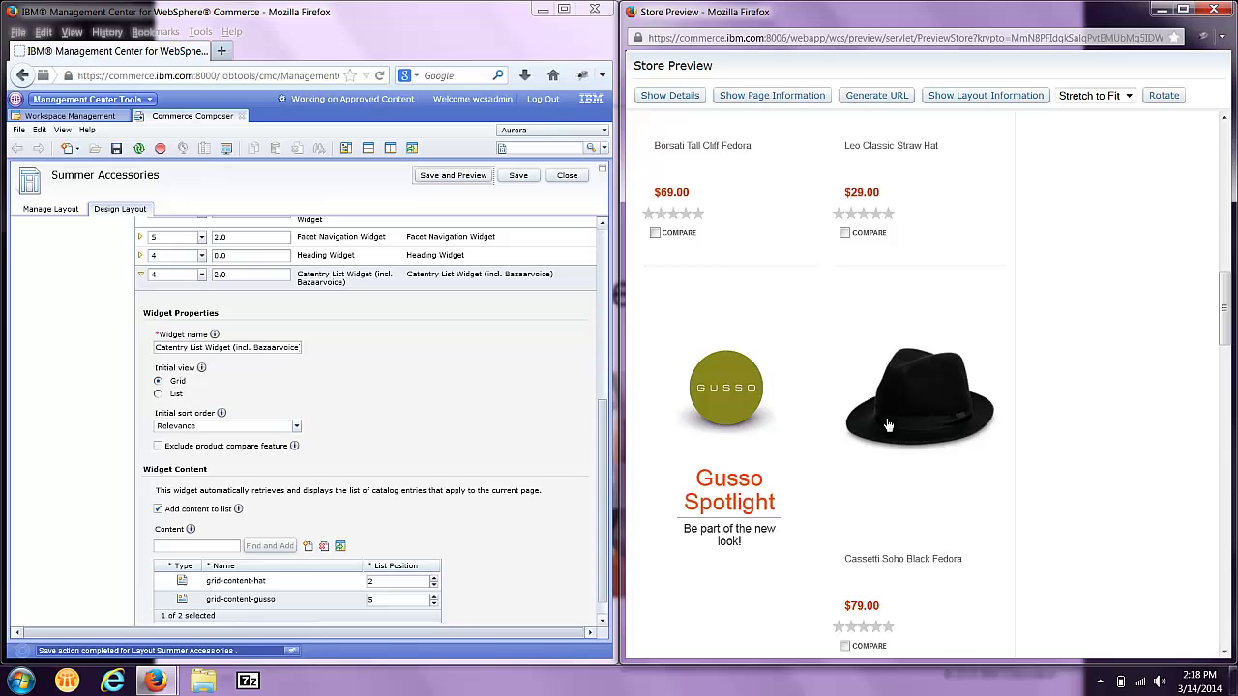
scroll(1014, 434, down, 1)
scroll(1014, 434, up, 10)
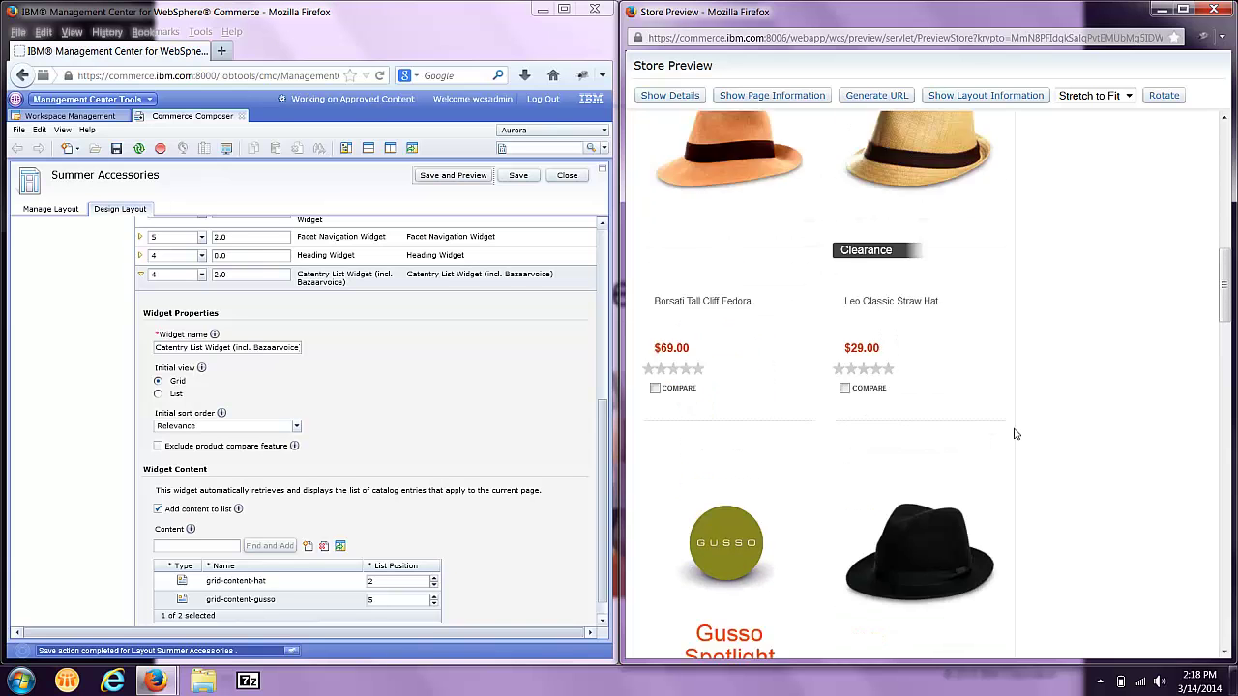
scroll(1014, 434, down, 1)
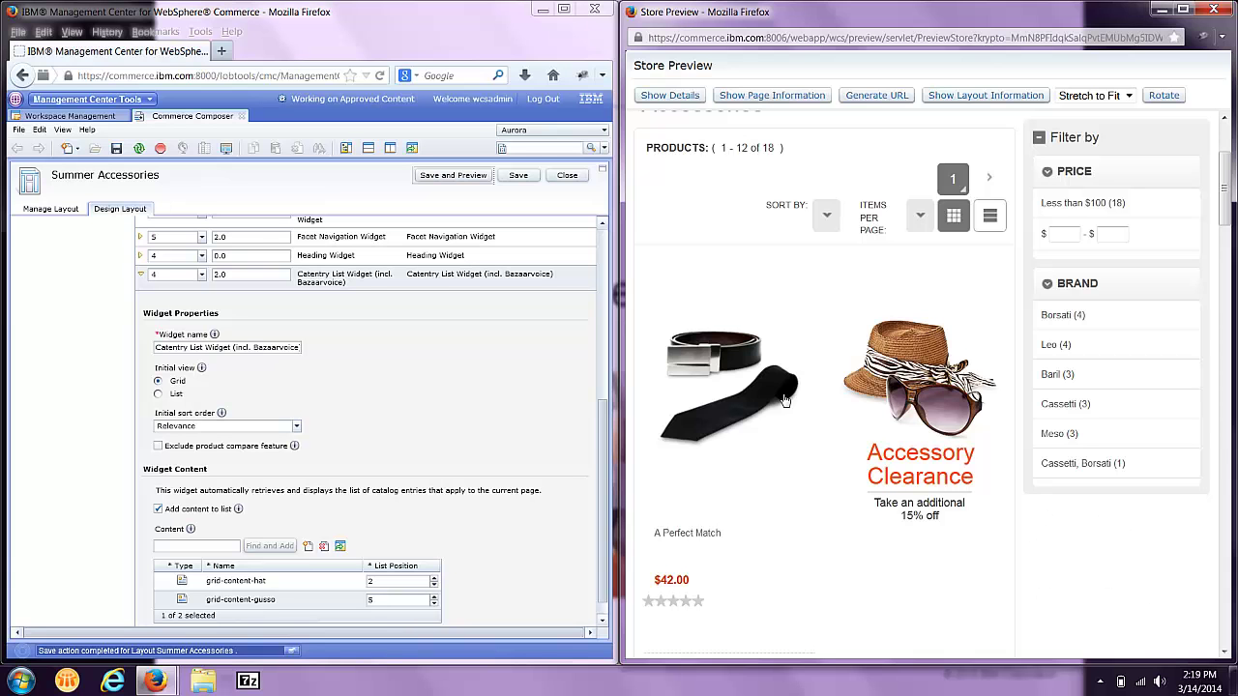
Add the Catalog Entry Recommendation Widget to slot 5 and set its sequence to 3.
drag(606, 428, 599, 303)
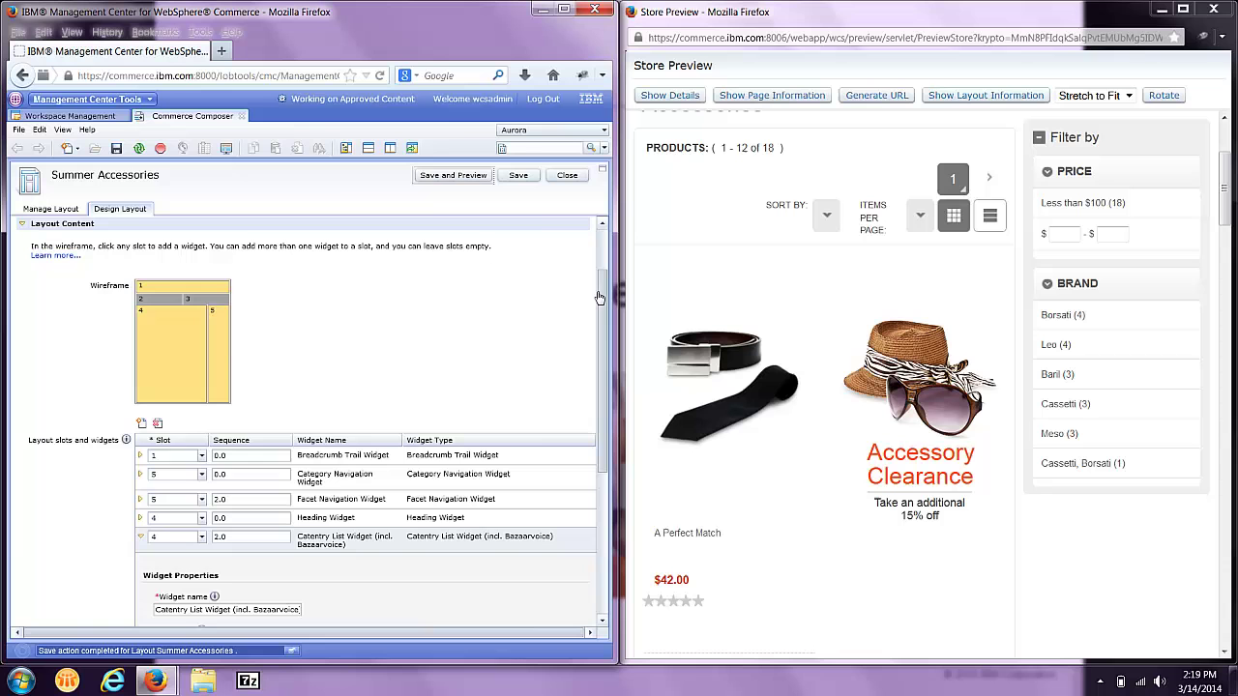
click(221, 363)
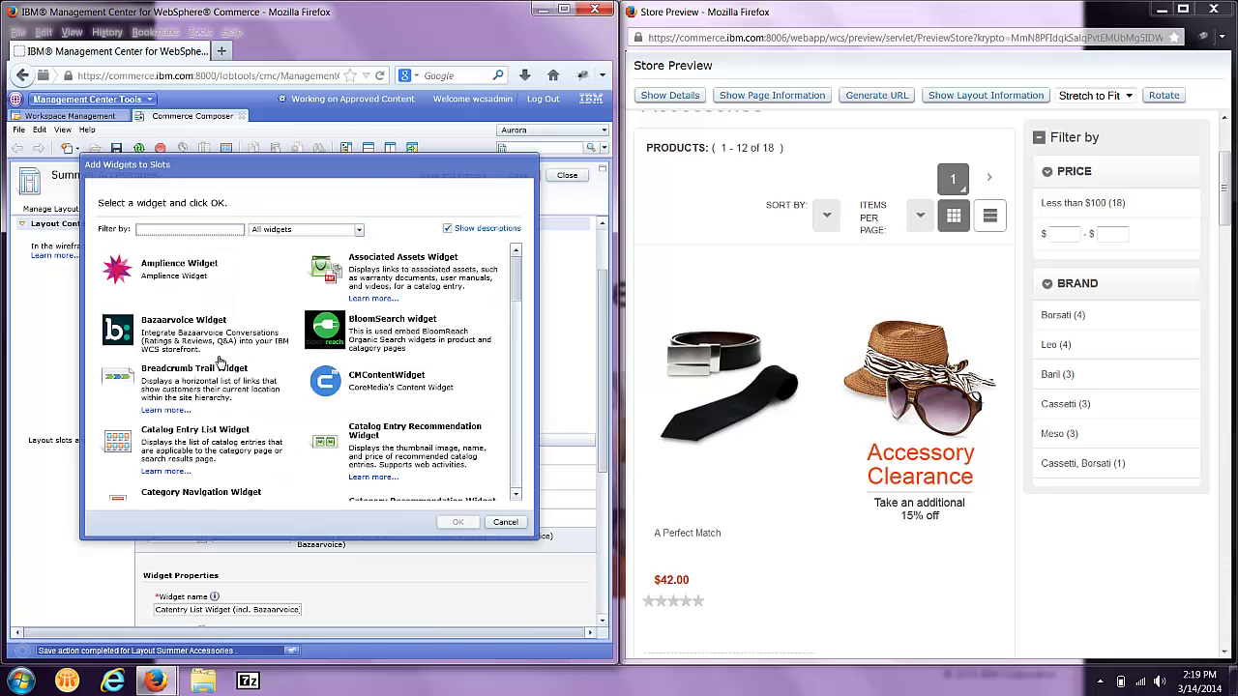
text(recomm)
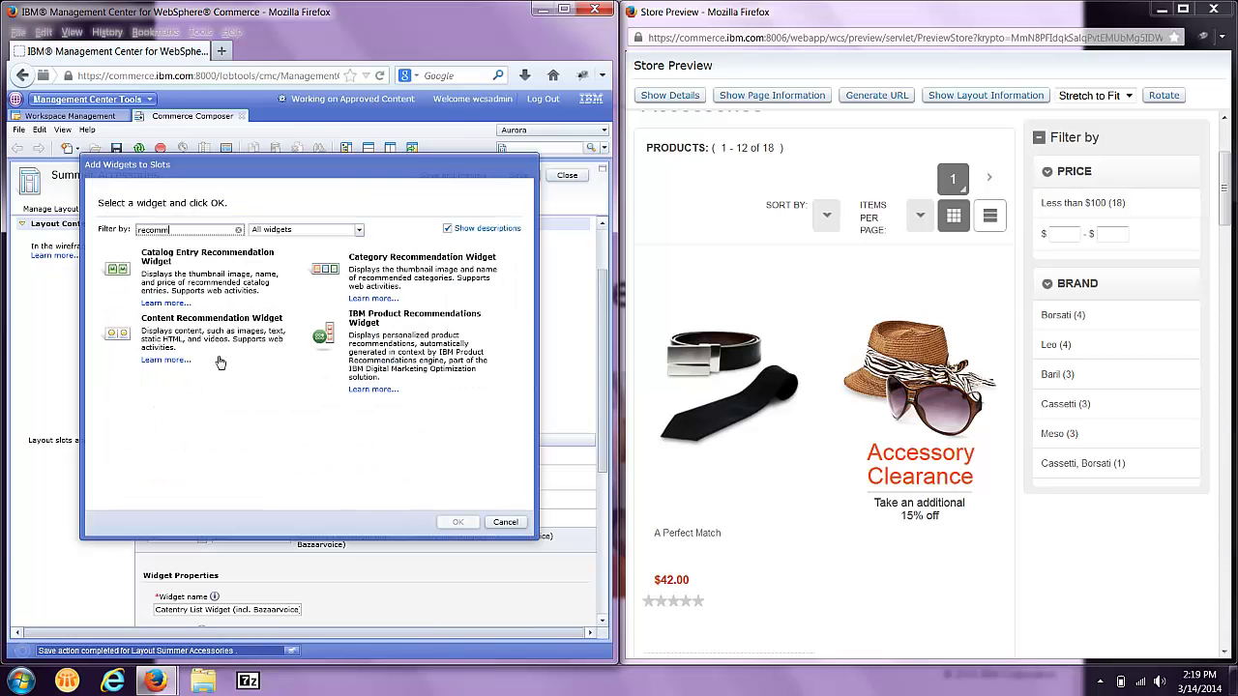
double_click(118, 271)
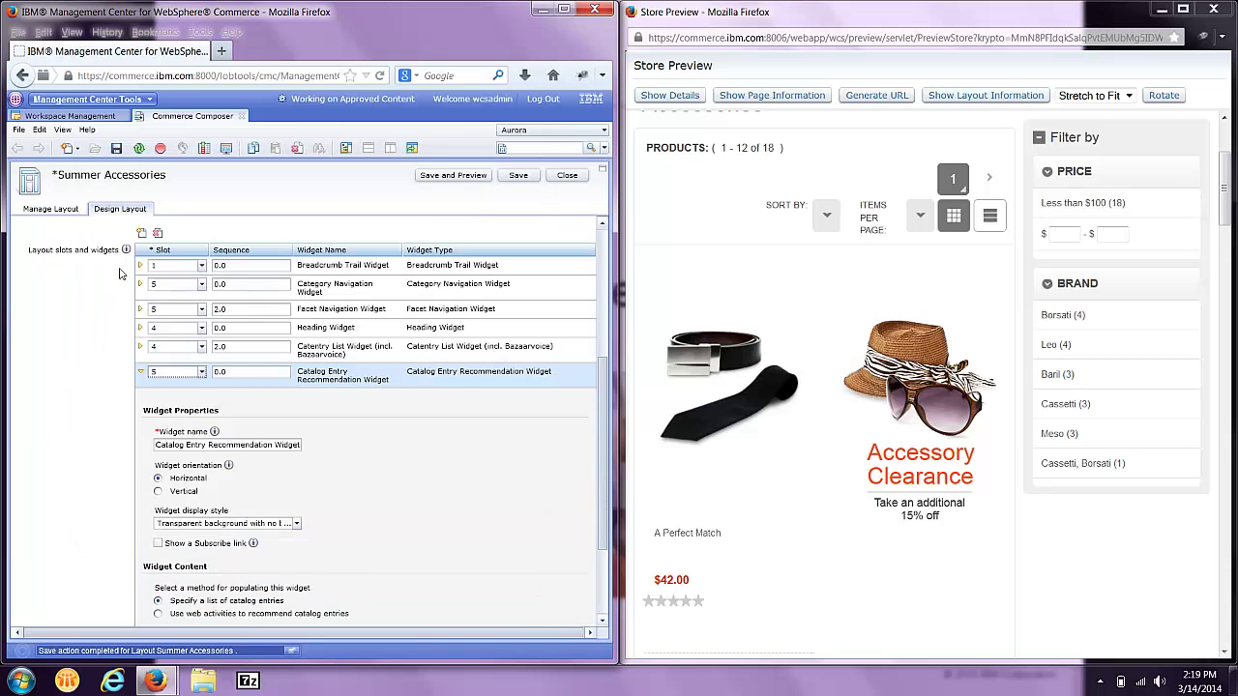
click(246, 378)
text(3)
Set the recommendation widget's orientation to Vertical with 3 catalog entries displayed in the vertical row.
scroll(530, 474, down, 2)
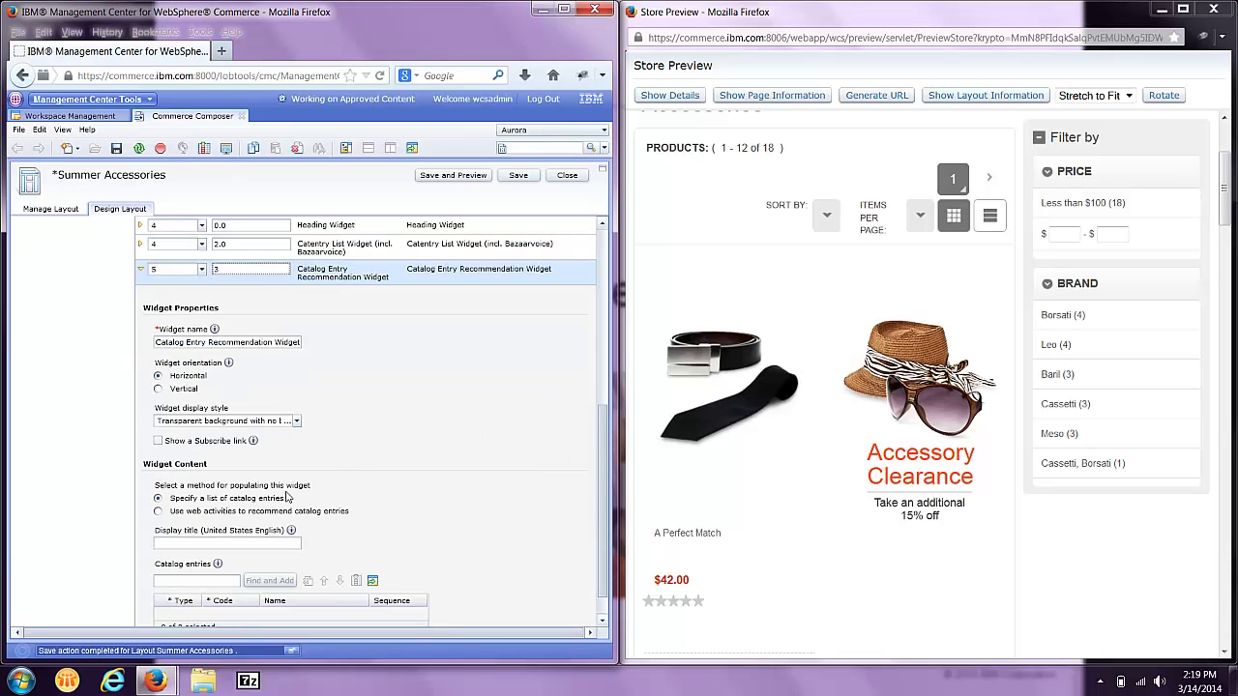
click(157, 389)
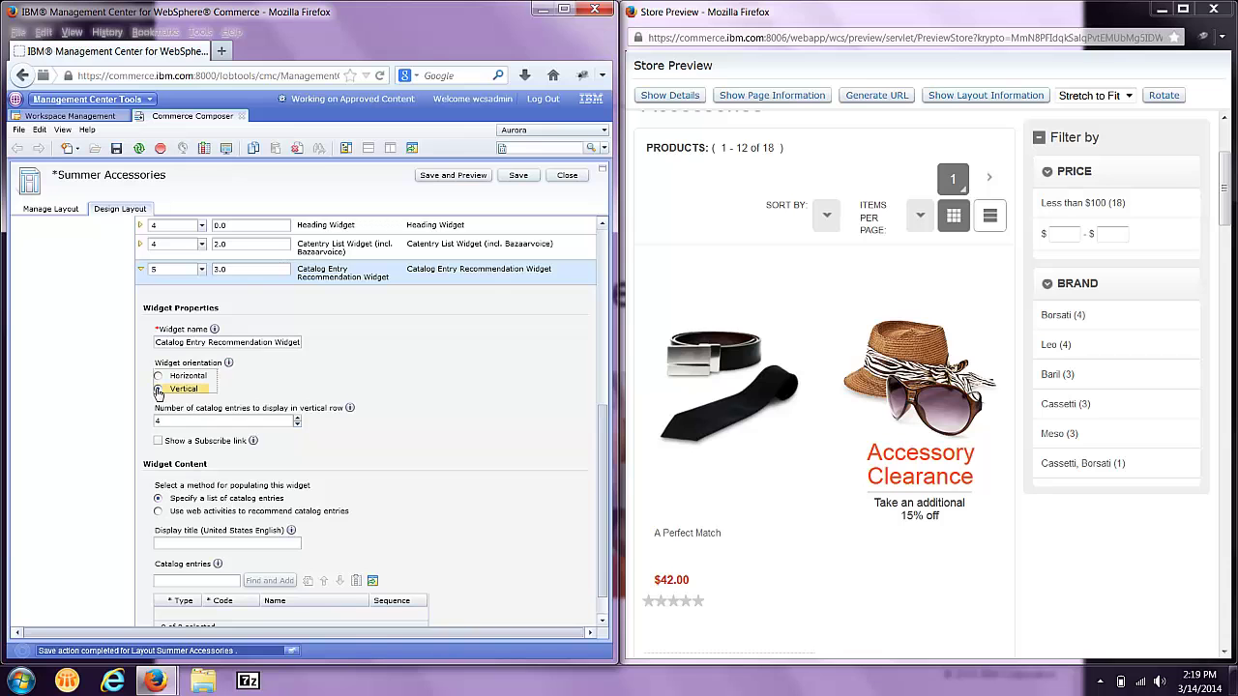
click(298, 424)
click(167, 423)
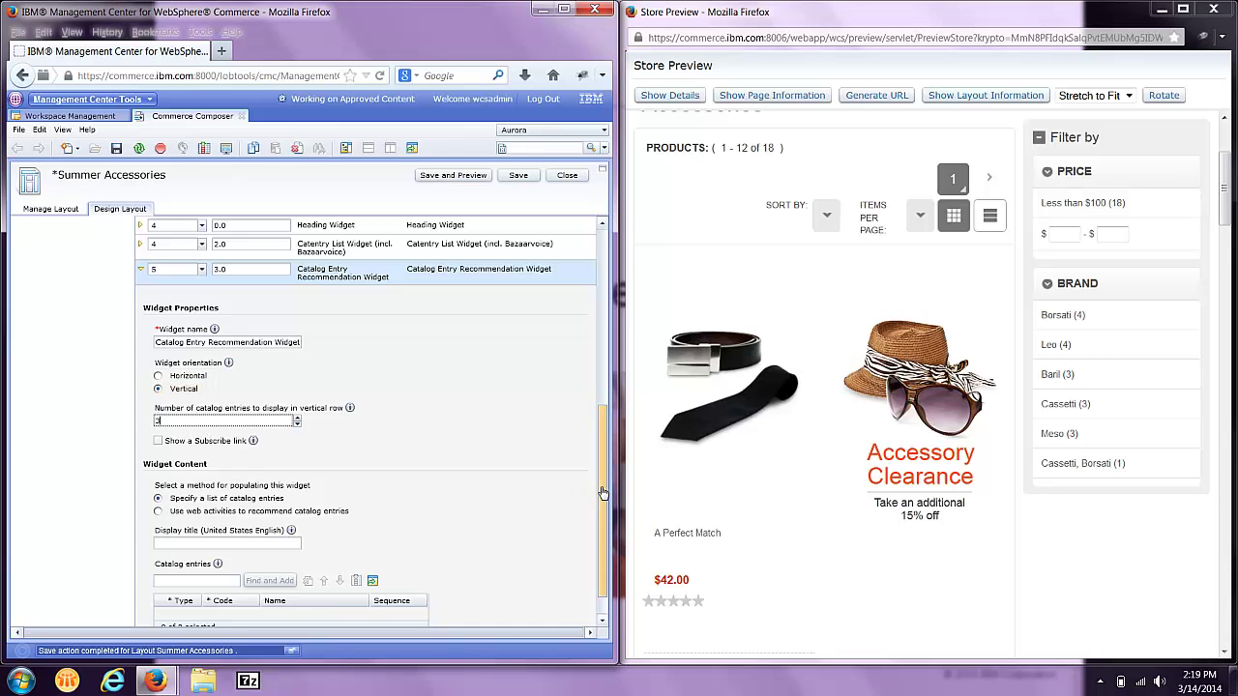
Populate the recommendation widget using web activities, finding and adding the Gusso Top Sellers activity with the search gusso*.
drag(601, 494, 601, 509)
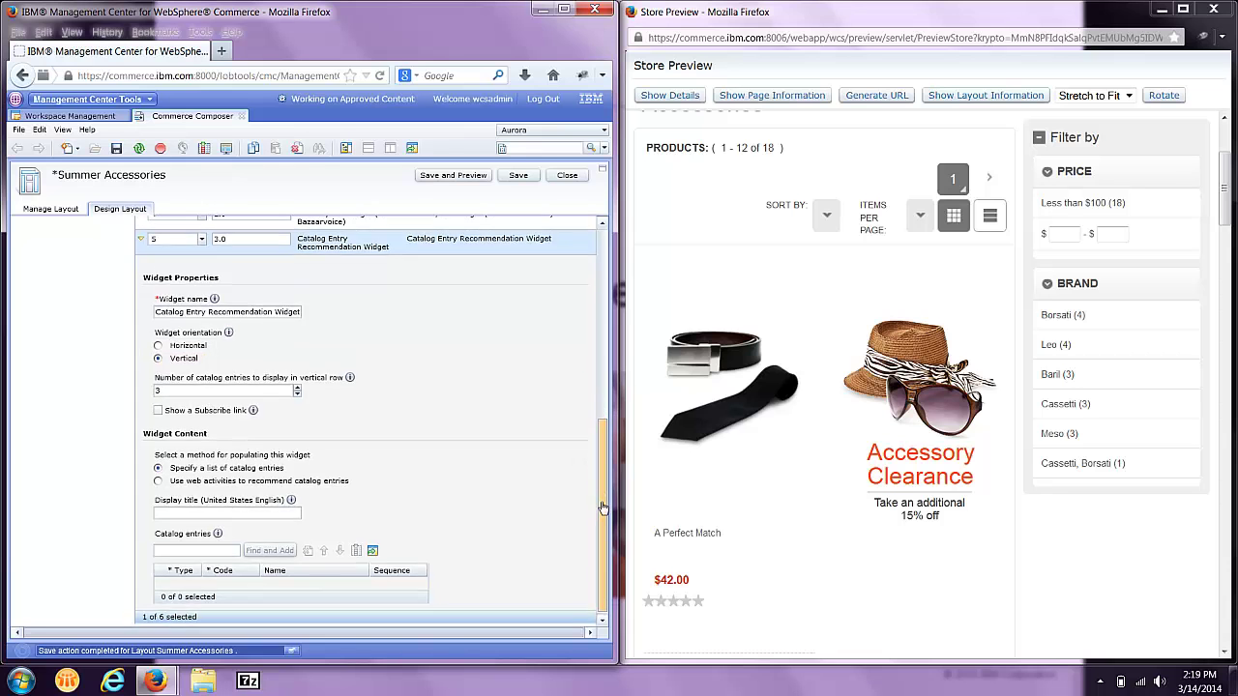
click(159, 479)
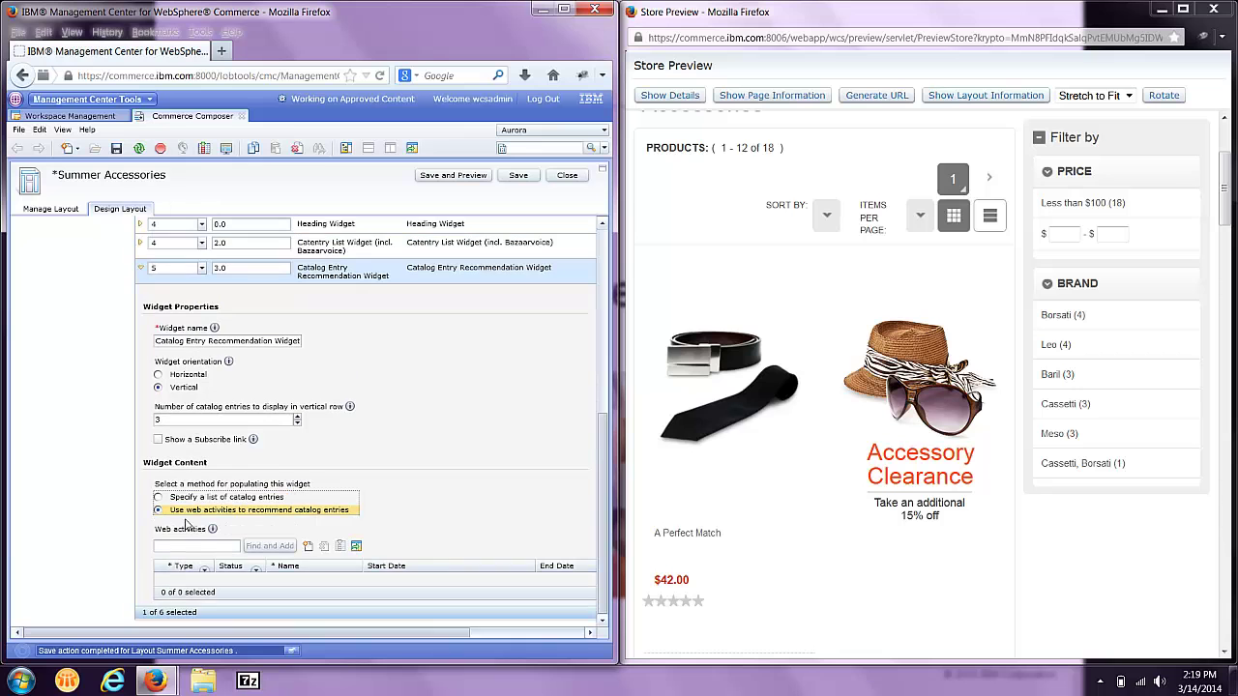
click(197, 544)
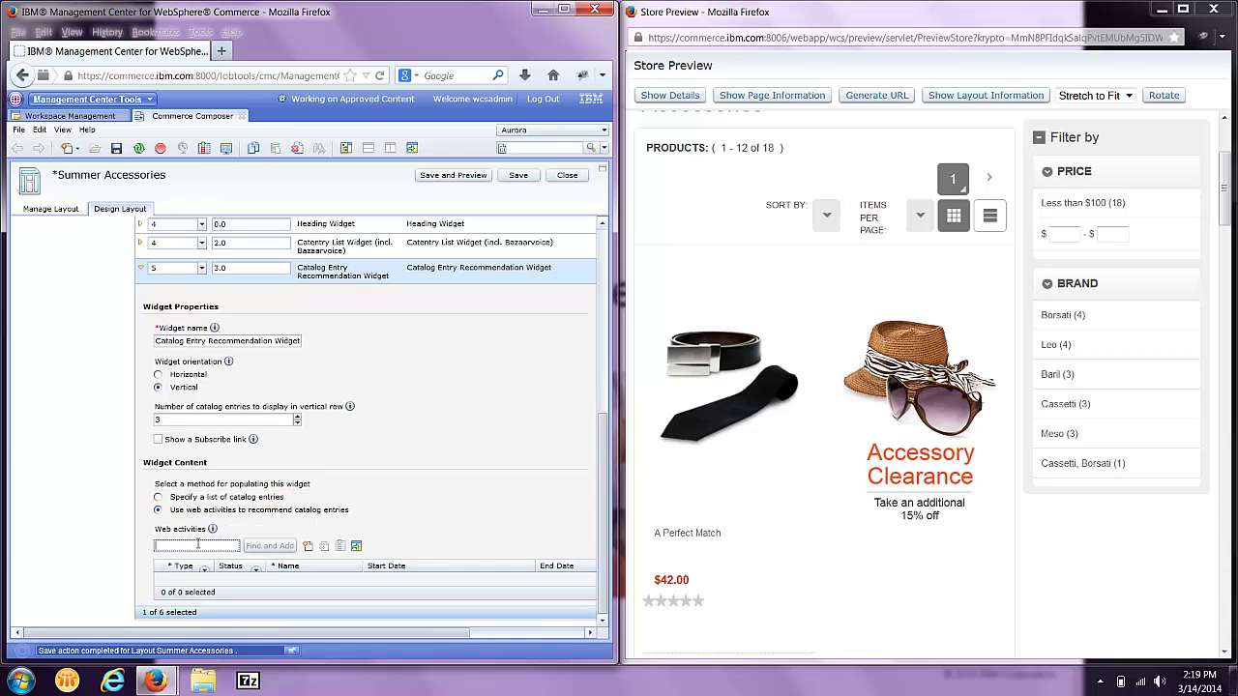
text(gusso*)
key(Return)
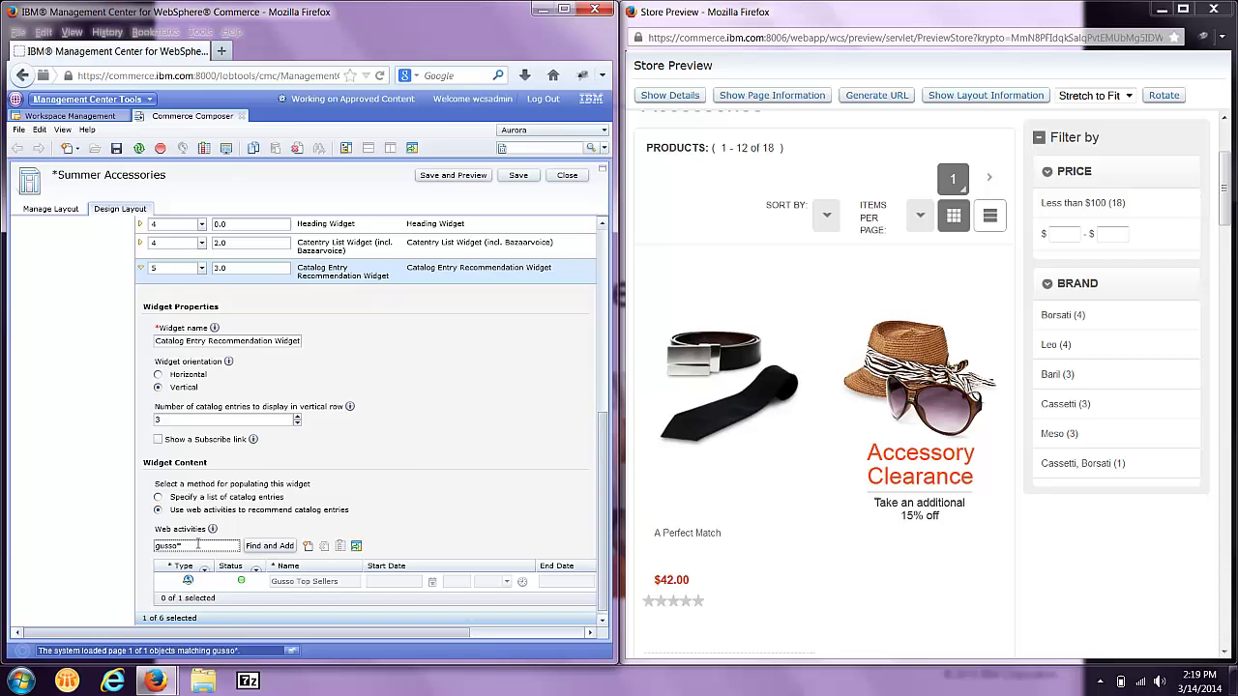
Save and preview the layout, and check the Gusso Top Sellers recommendations on the Accessories page.
click(448, 177)
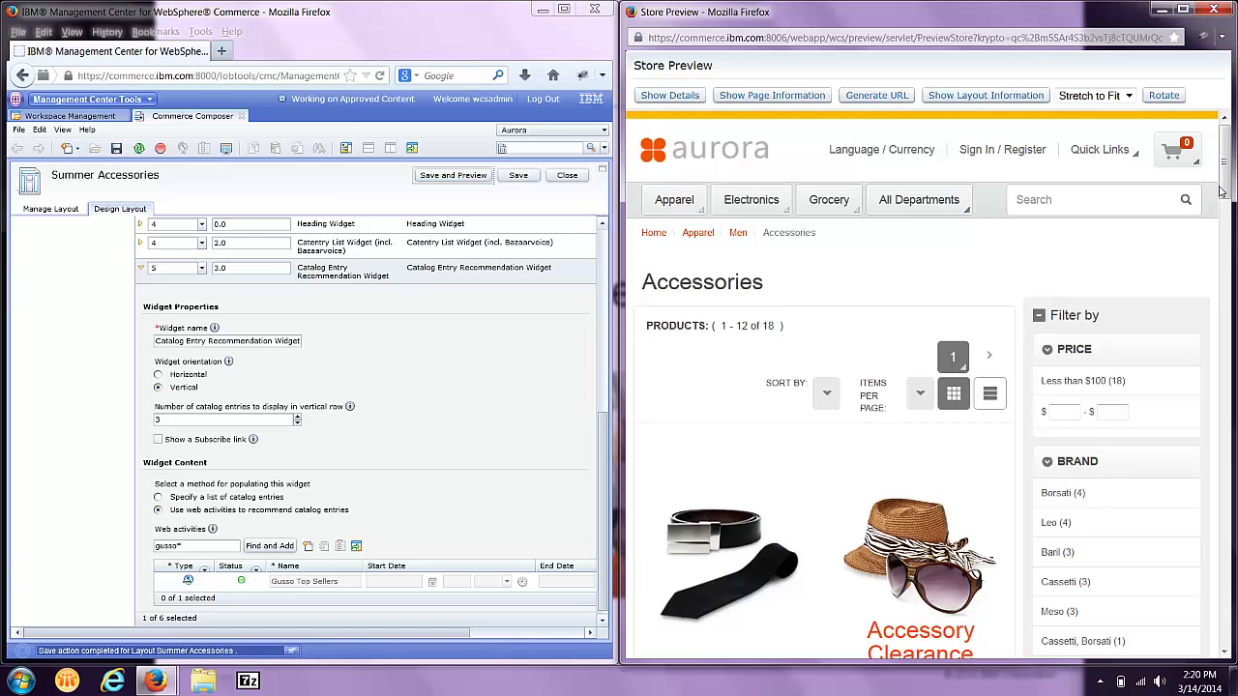
drag(1226, 181, 1226, 251)
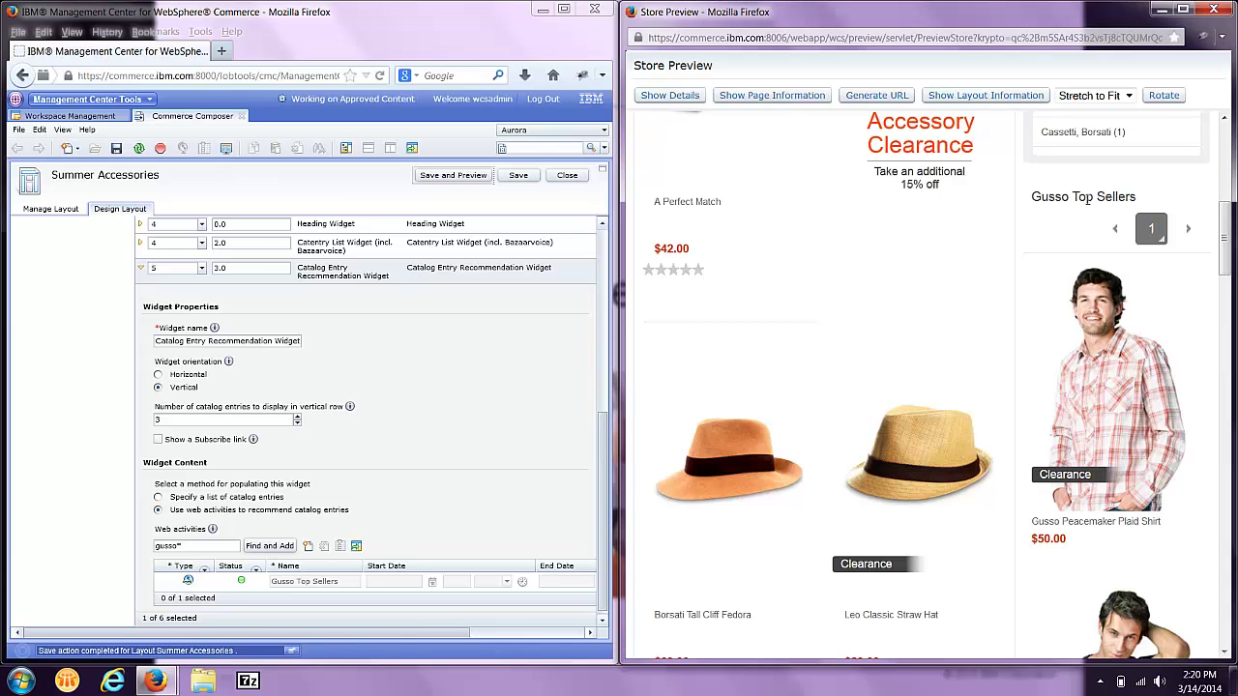
mouse_move(1223, 232)
mouse_down()
mouse_move(1226, 303)
mouse_move(1225, 246)
mouse_up()
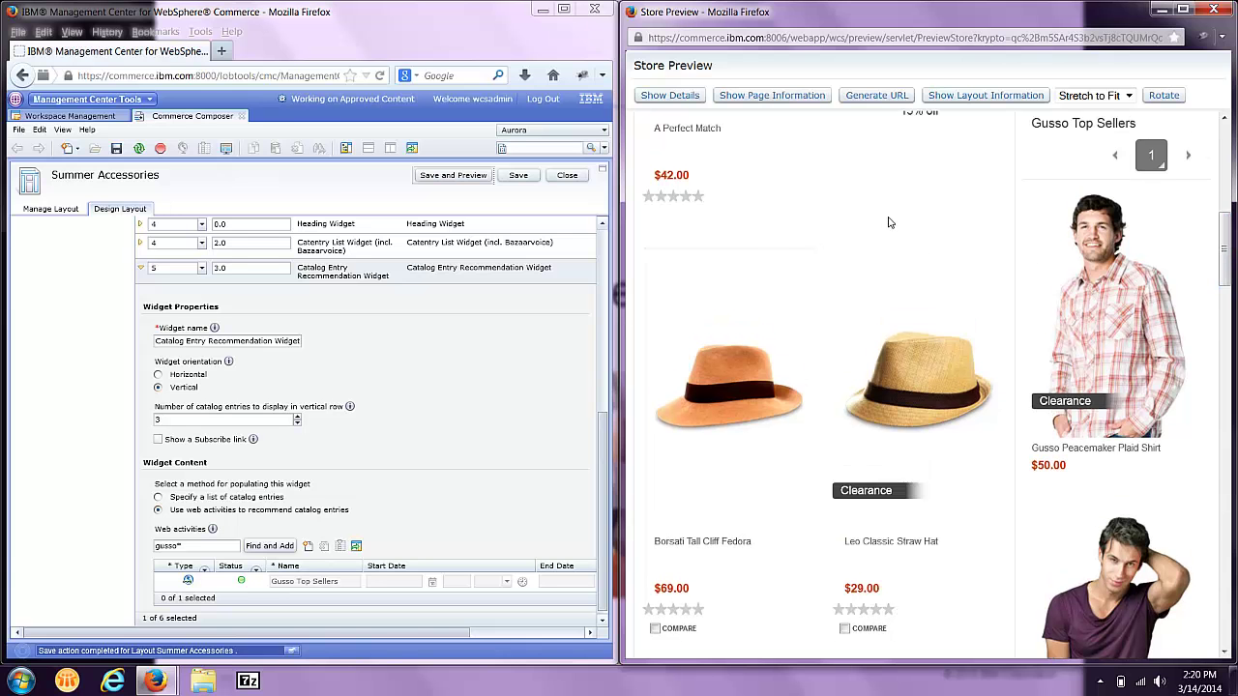
scroll(880, 223, up, 5)
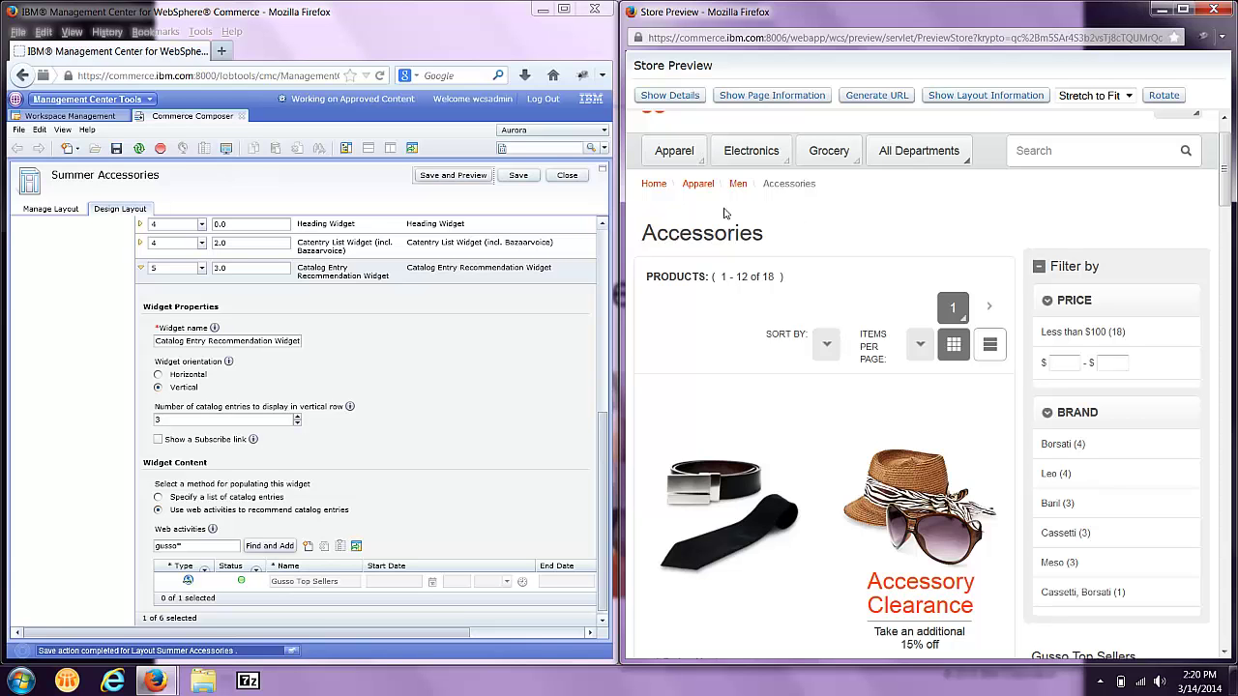
Widen the store preview window, and preview the Accessories page at the 384x640 and 320x480 screen sizes.
drag(624, 211, 226, 217)
scroll(542, 245, up, 1)
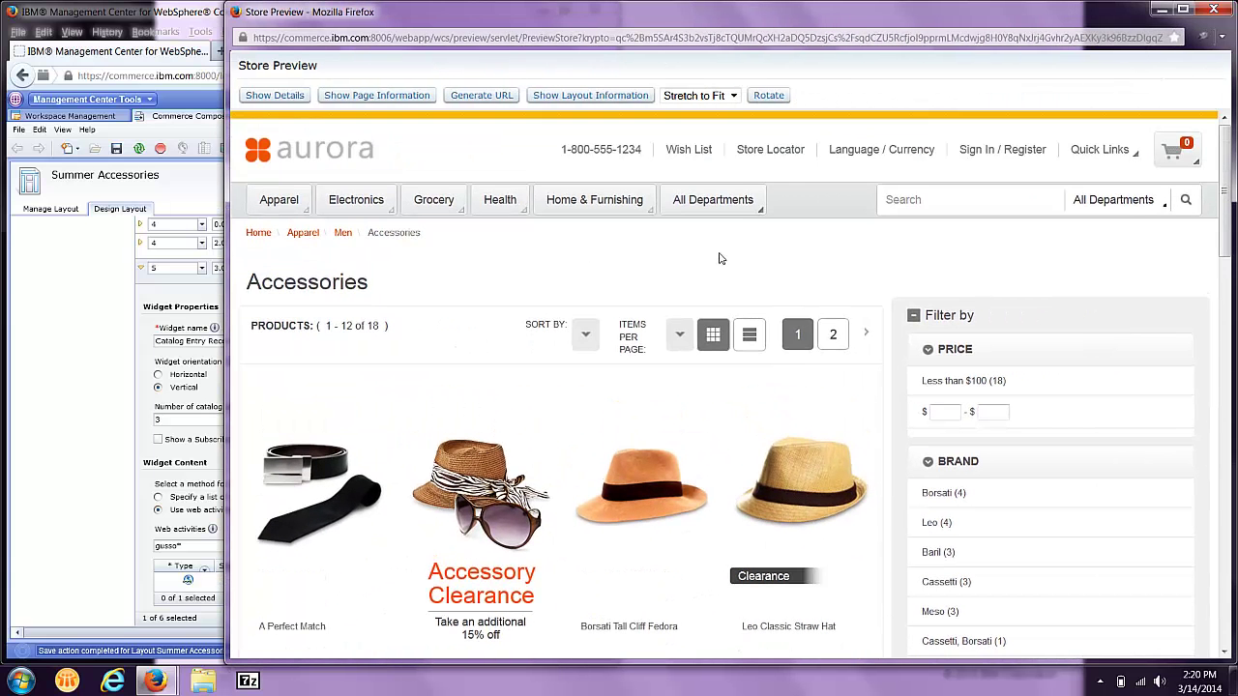
click(722, 100)
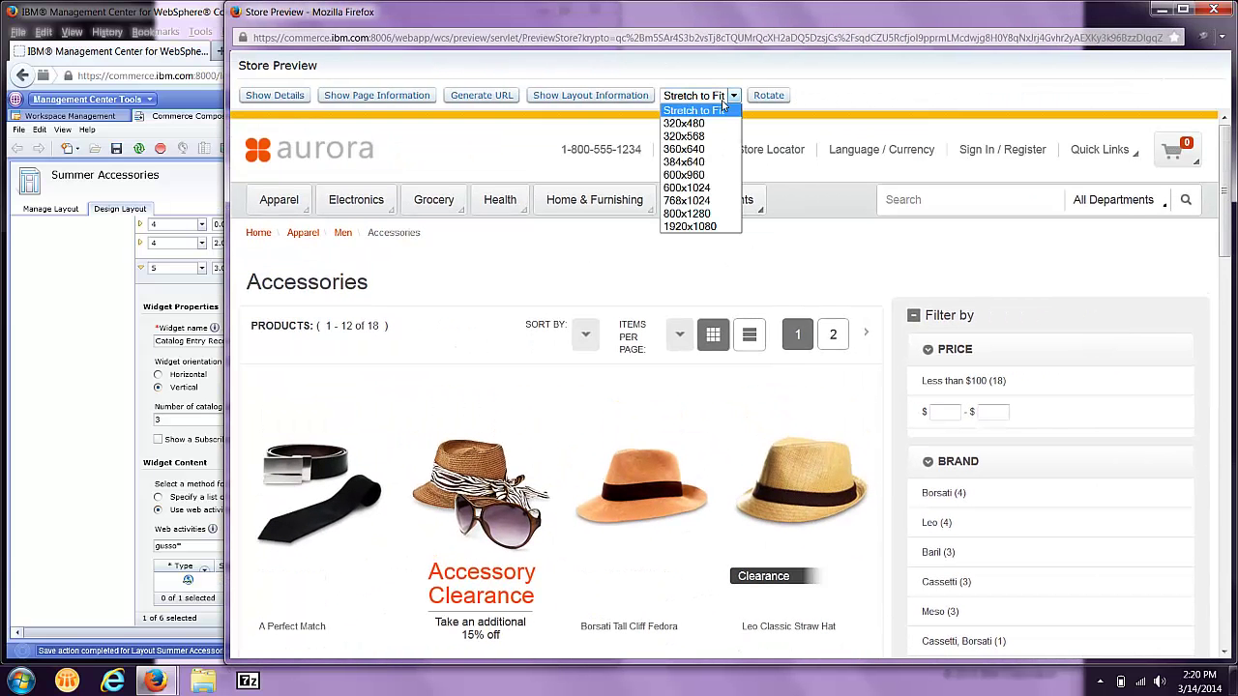
click(698, 162)
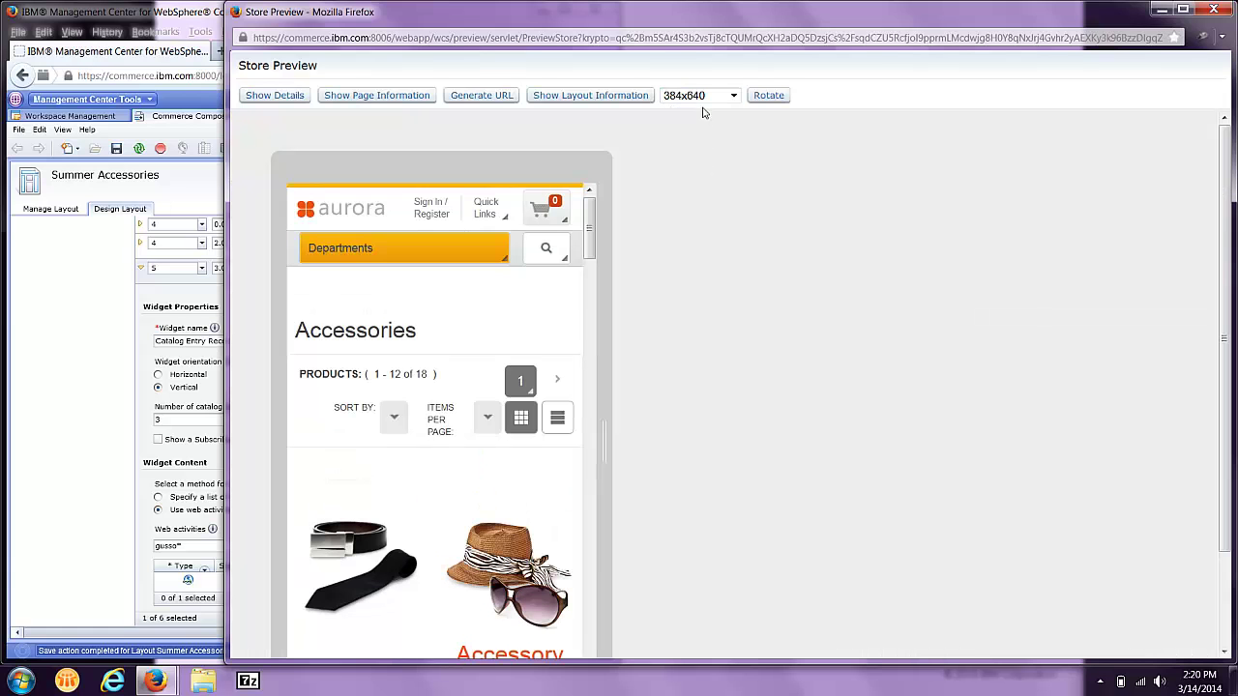
click(704, 97)
click(699, 123)
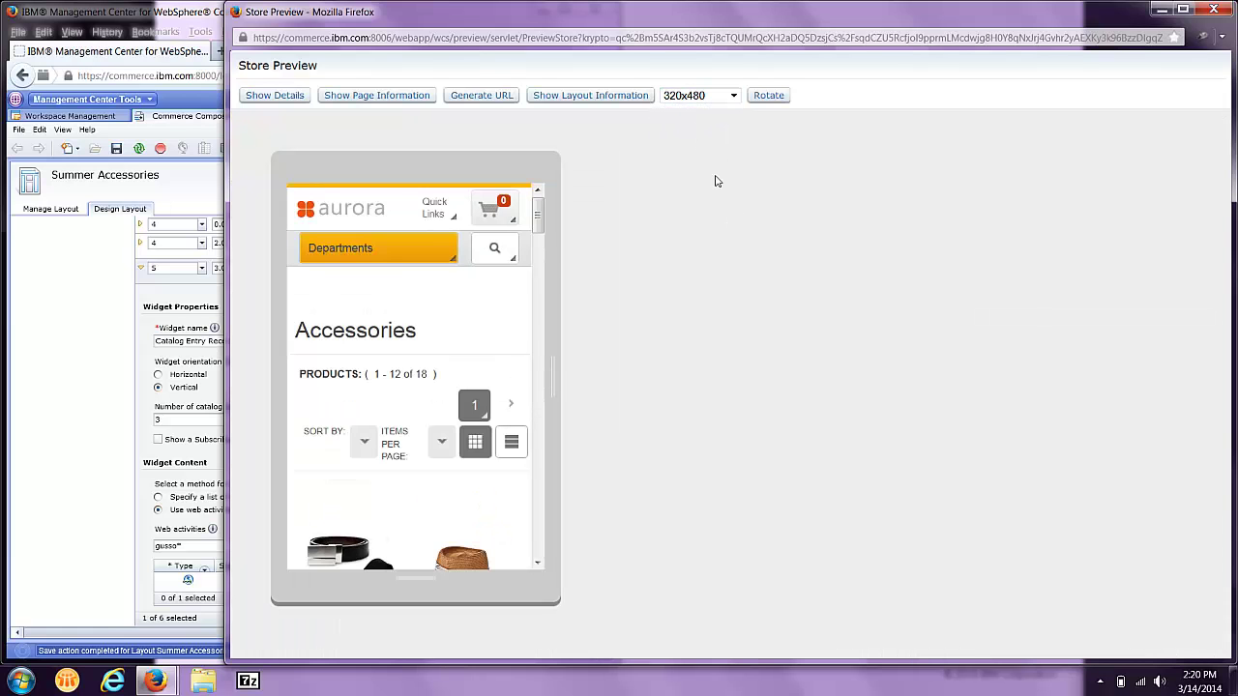